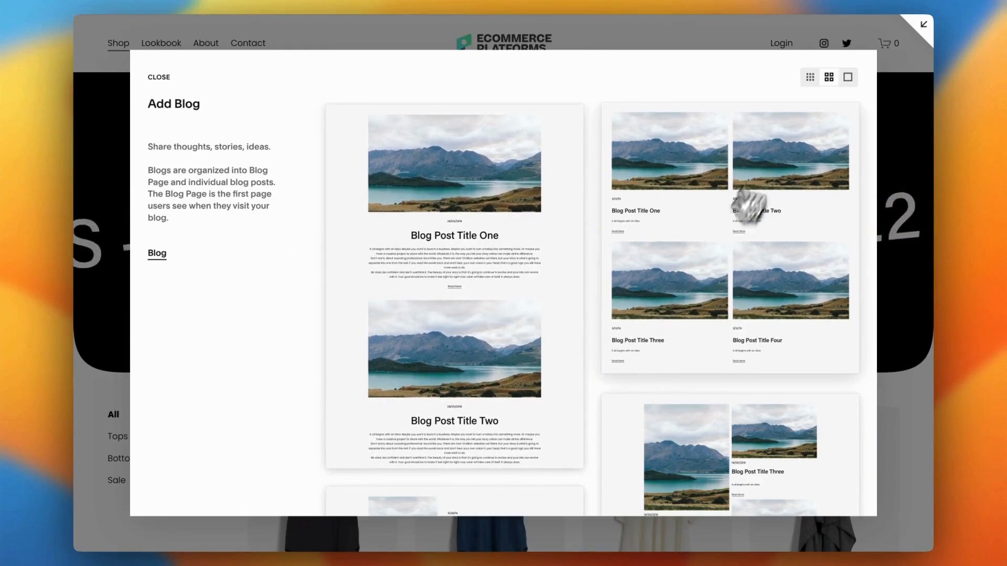
click(810, 78)
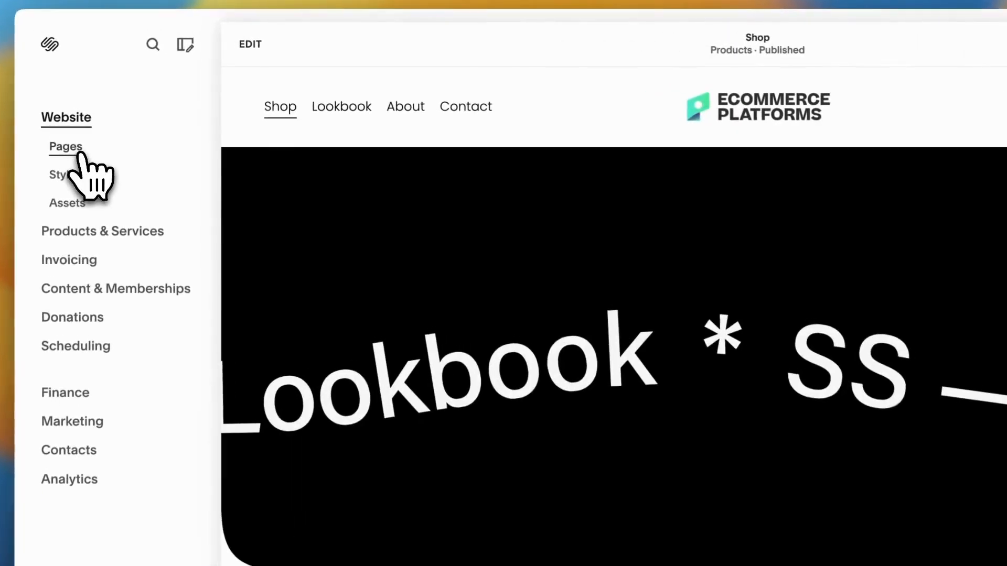
Add a Blog page to the main navigation, using the layout that lists posts with small images beside their titles
click(80, 152)
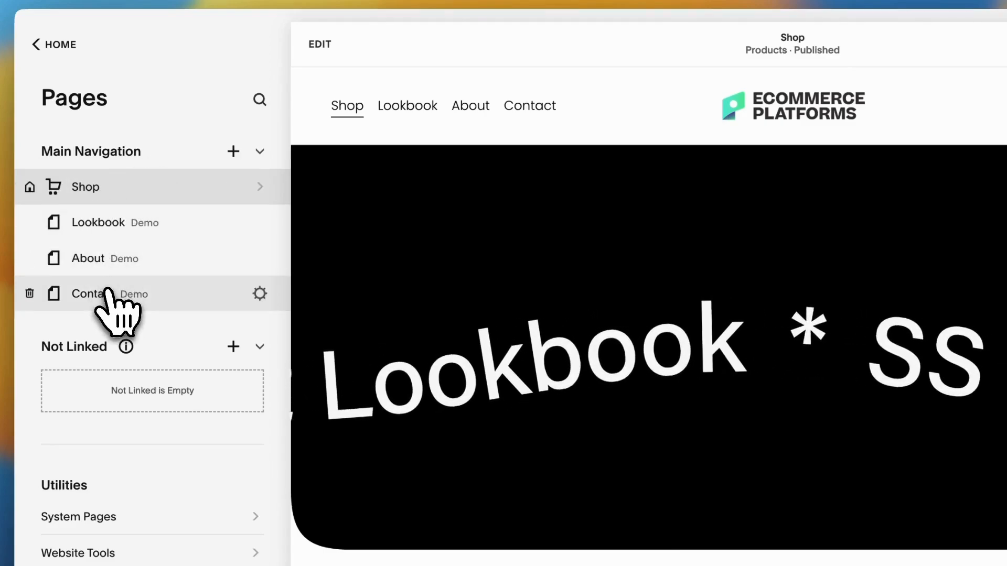
click(233, 152)
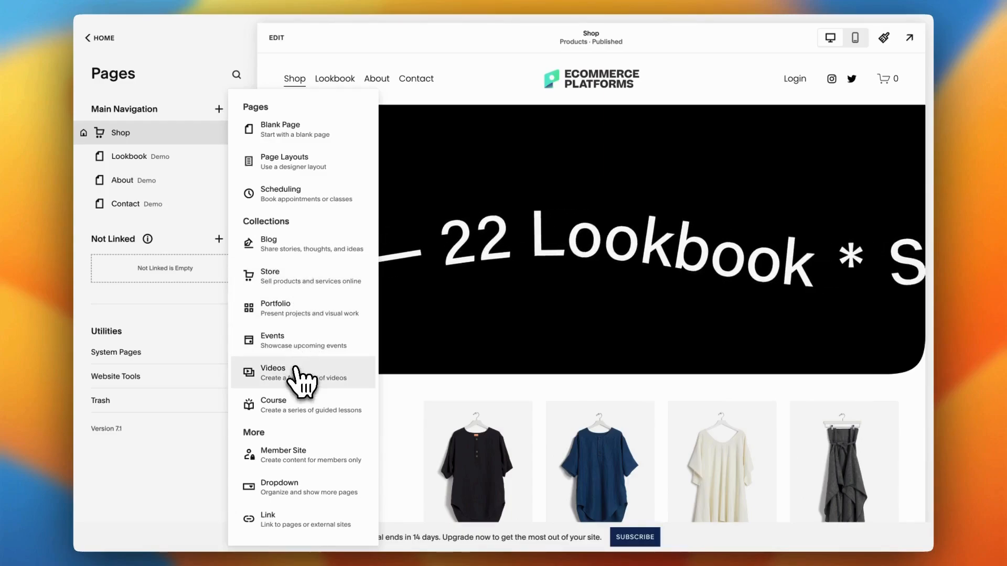
click(295, 248)
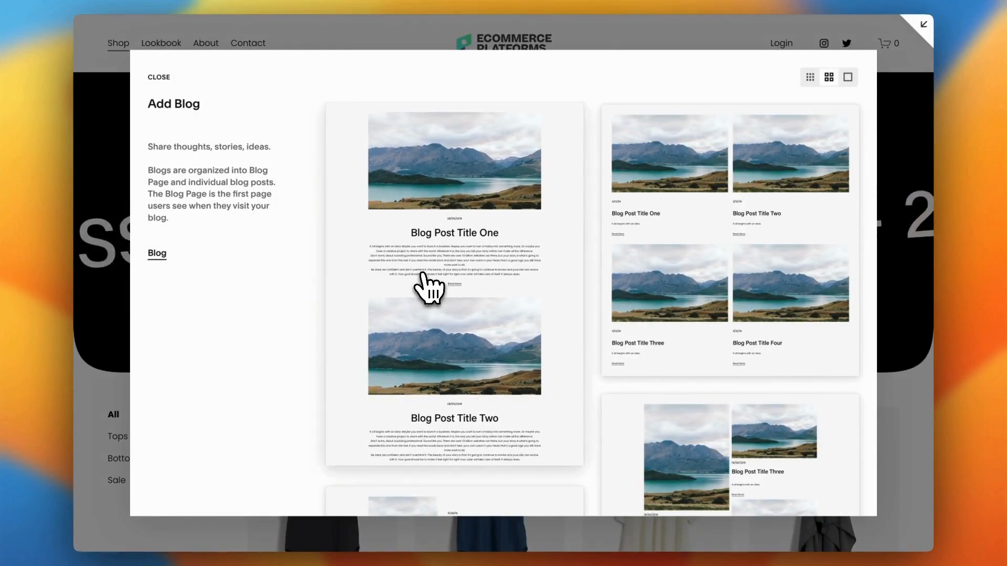
click(810, 78)
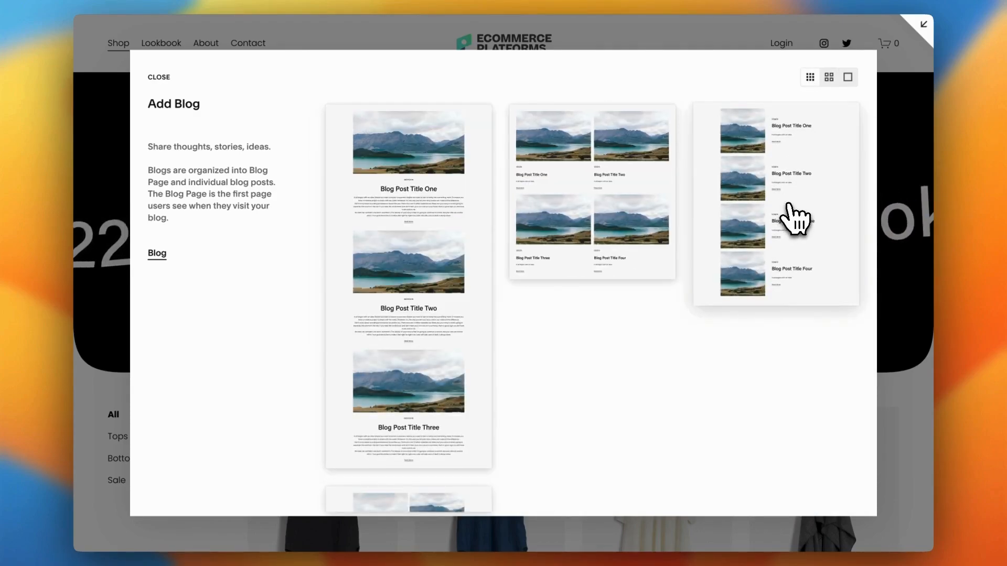
click(789, 205)
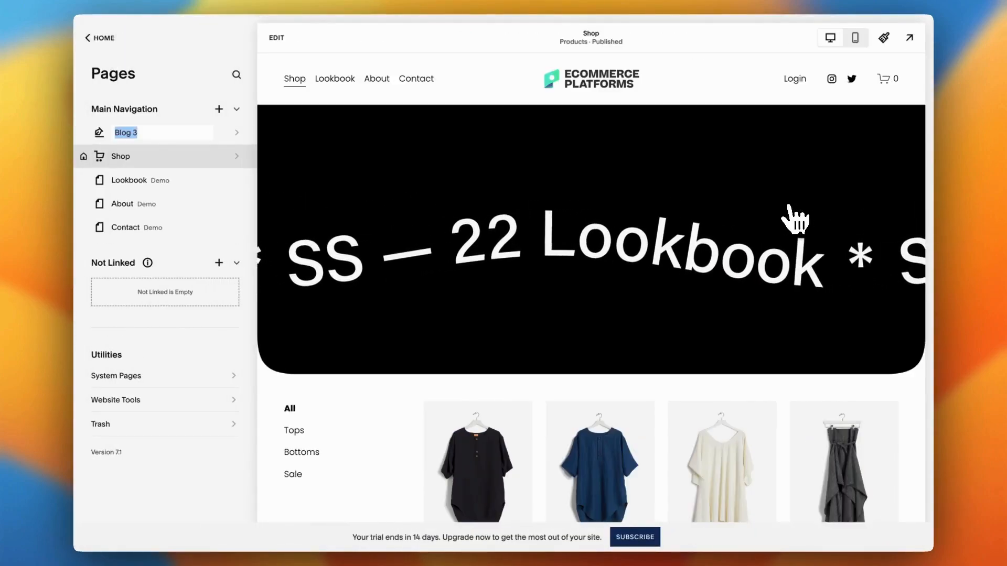
Rename the new blog page to "Blog" in the main navigation and open it
click(168, 132)
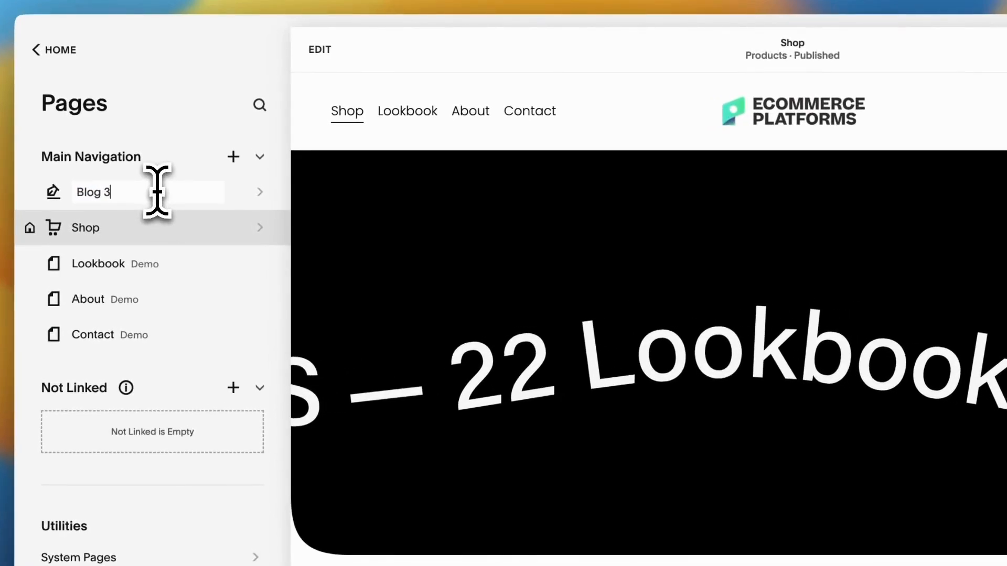
key(BackSpace)
key(BackSpace)
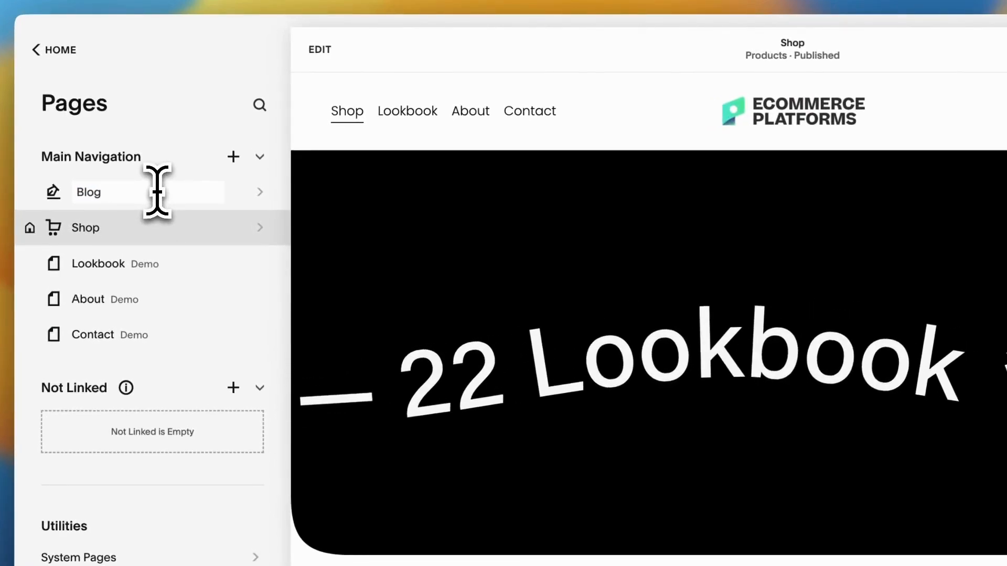
click(270, 207)
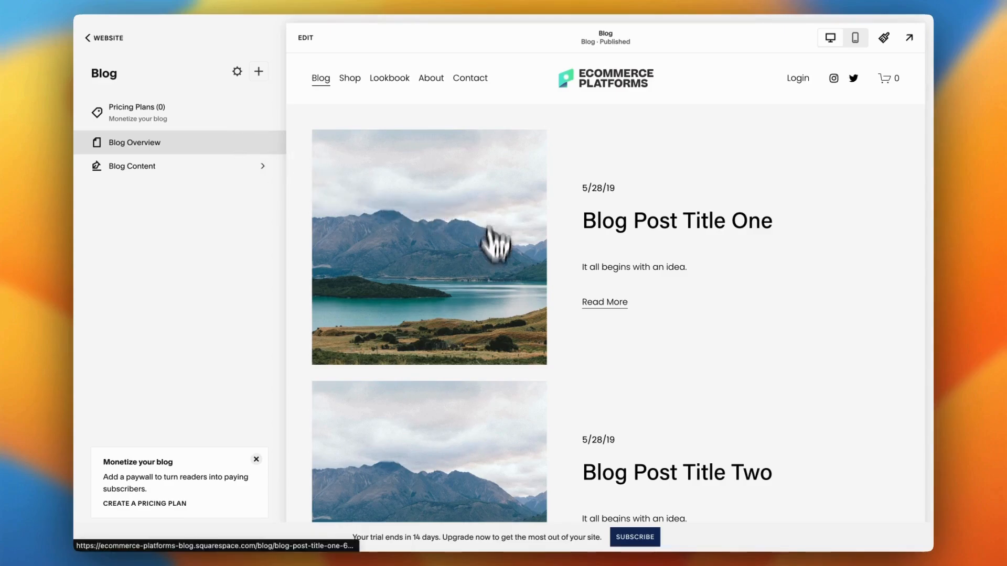
Delete all four demo posts, Blog Post Title One through Four, from the blog's content
scroll(492, 315, down, 5)
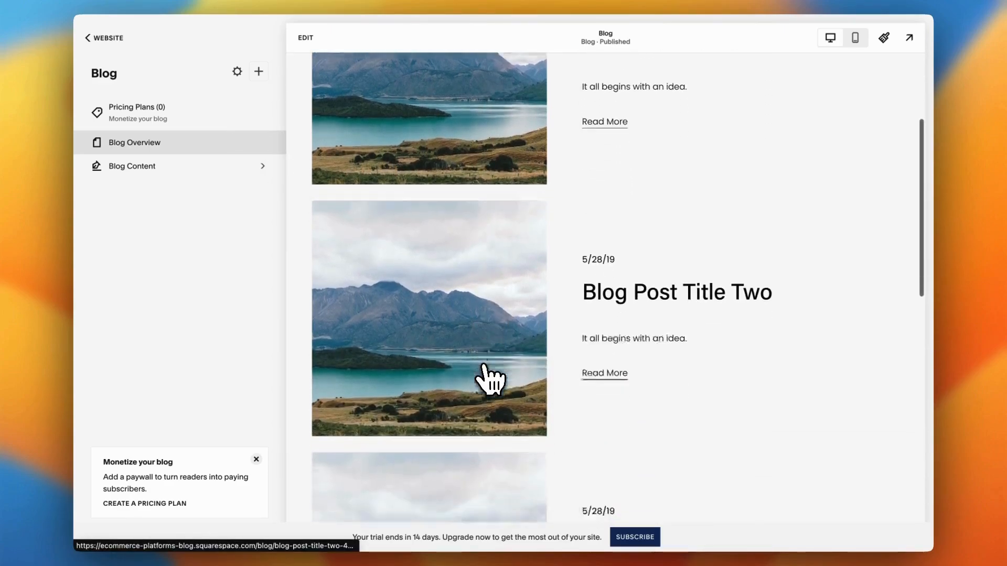
scroll(487, 372, down, 3)
click(631, 407)
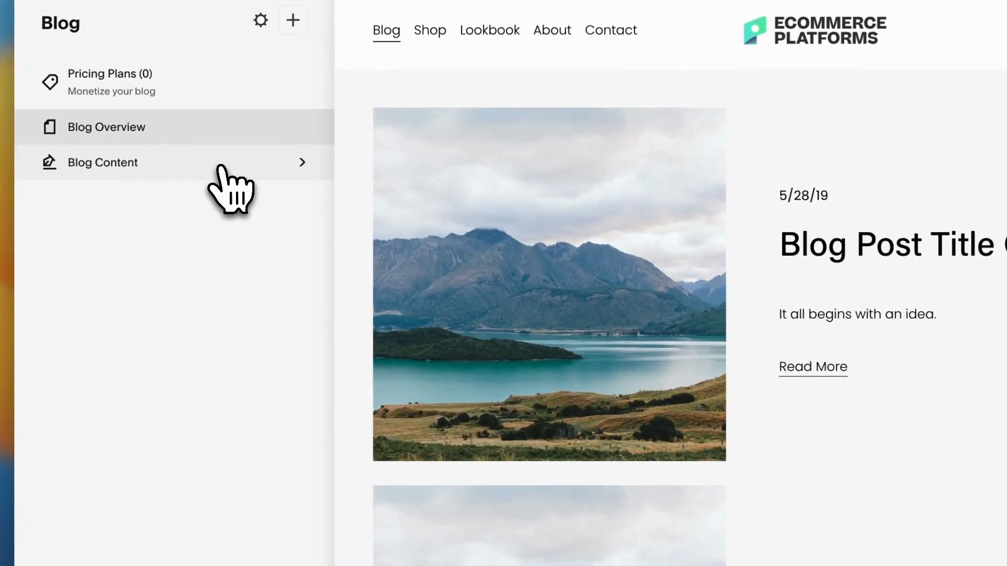
click(220, 167)
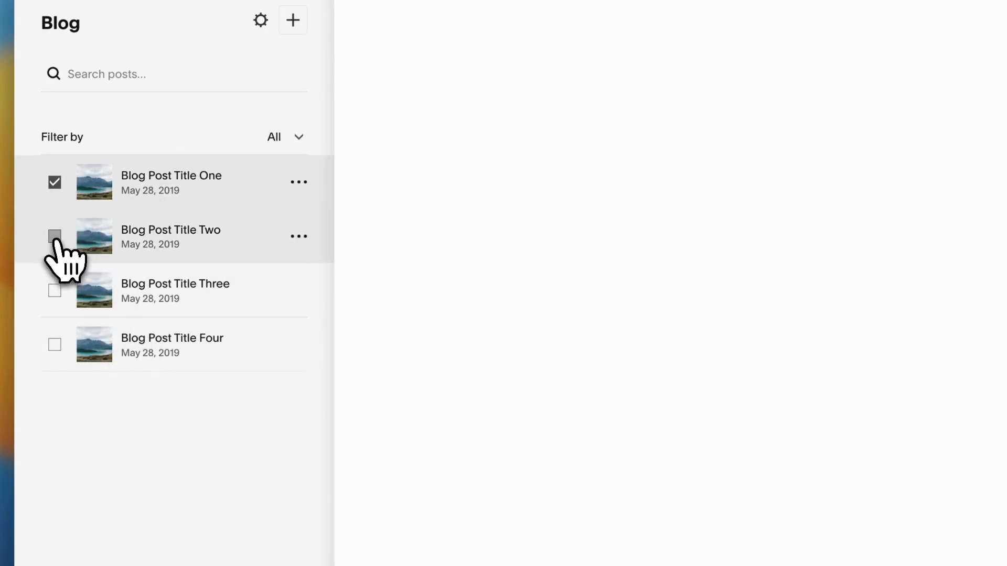
click(55, 236)
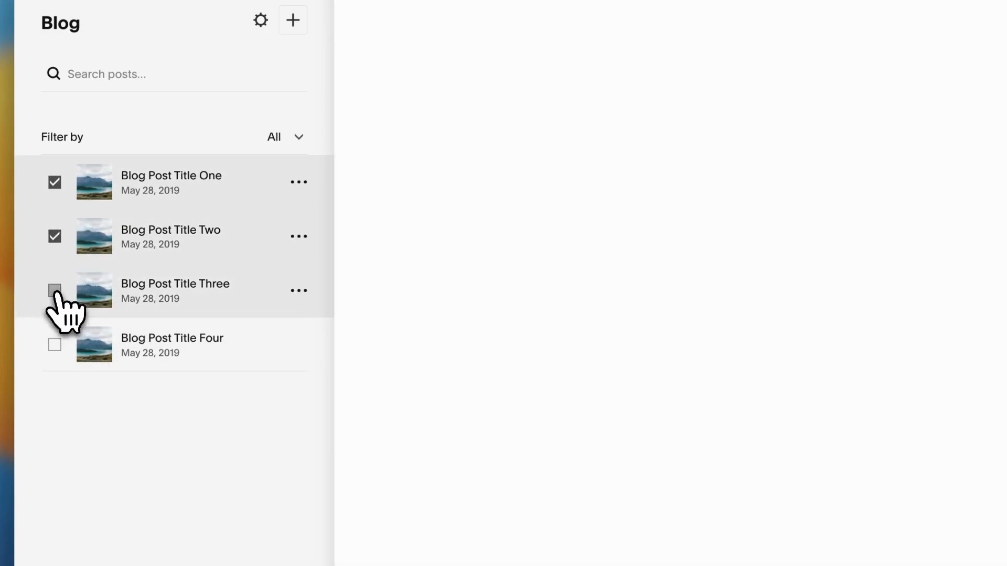
click(54, 290)
click(55, 344)
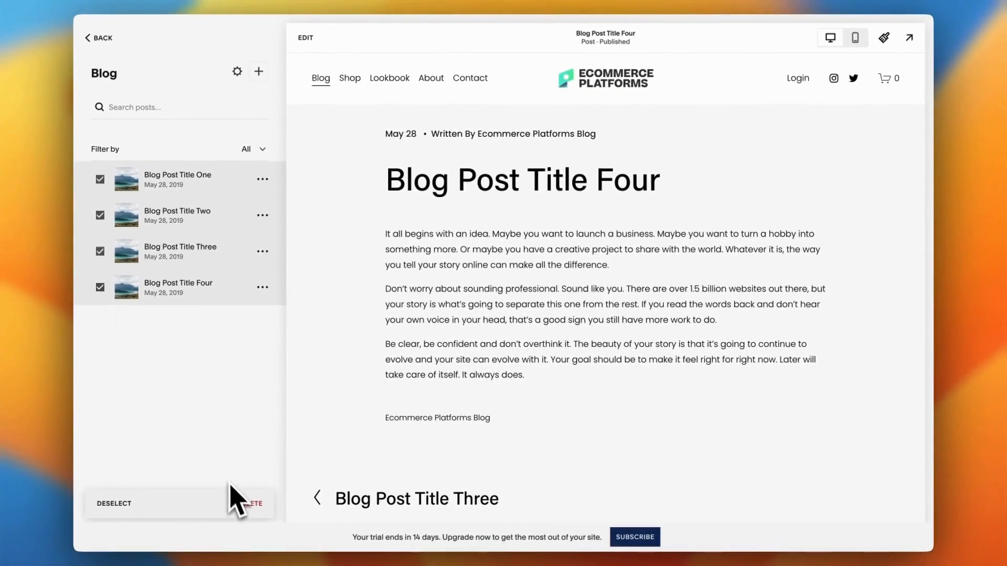
click(242, 505)
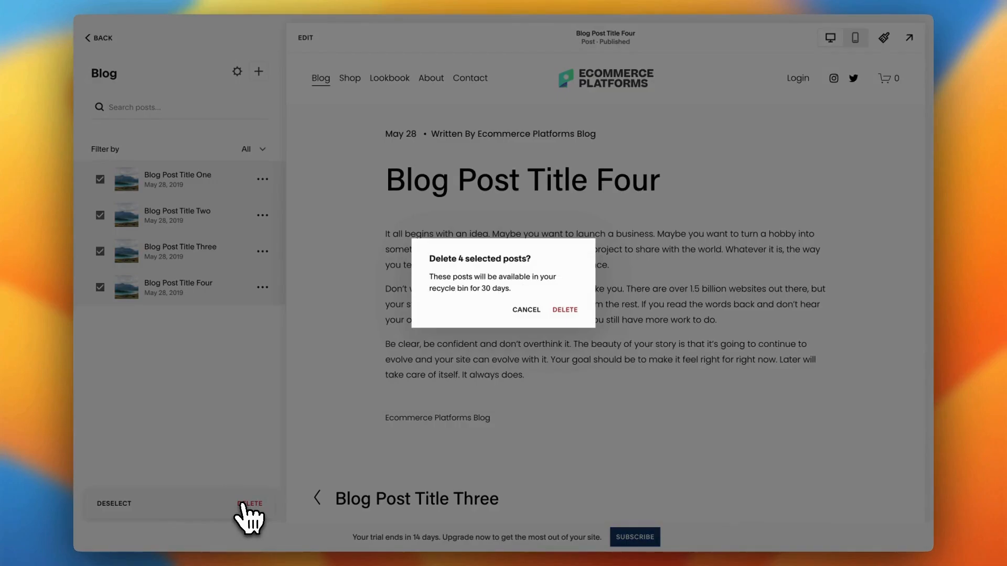
click(564, 310)
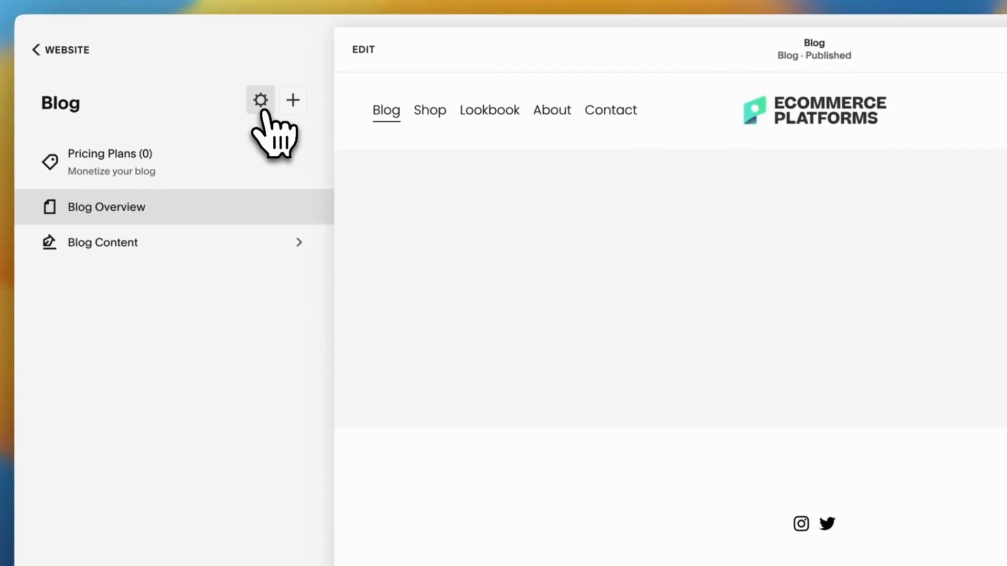
Open the blog's settings and set the number of posts per page to 8
click(261, 100)
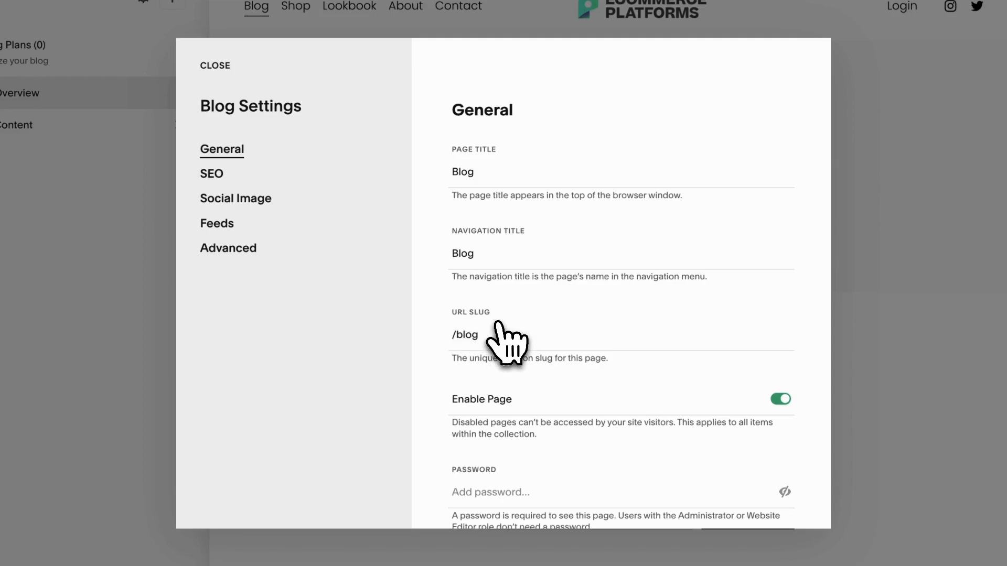
scroll(497, 323, down, 3)
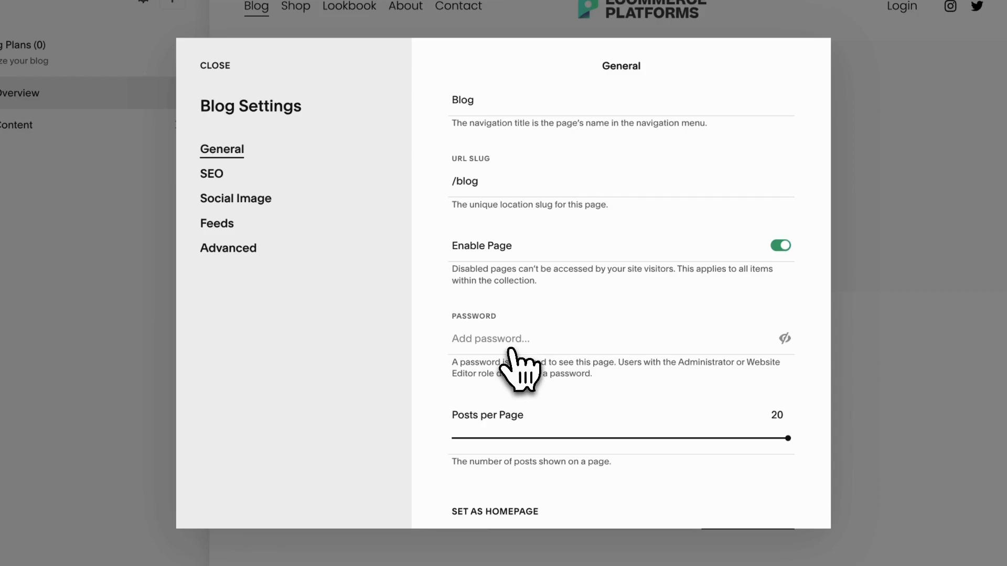
scroll(511, 350, down, 1)
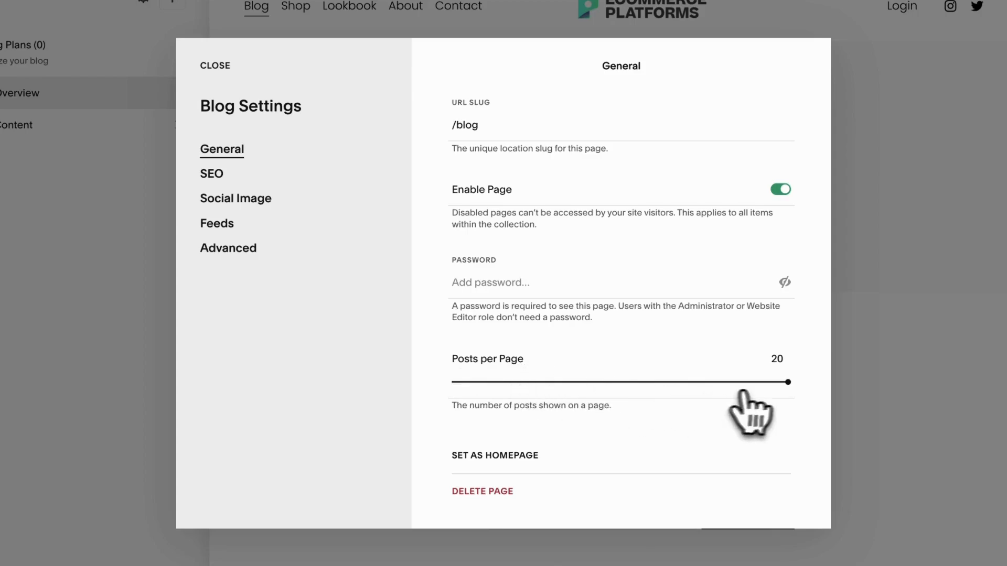
drag(787, 384, 596, 387)
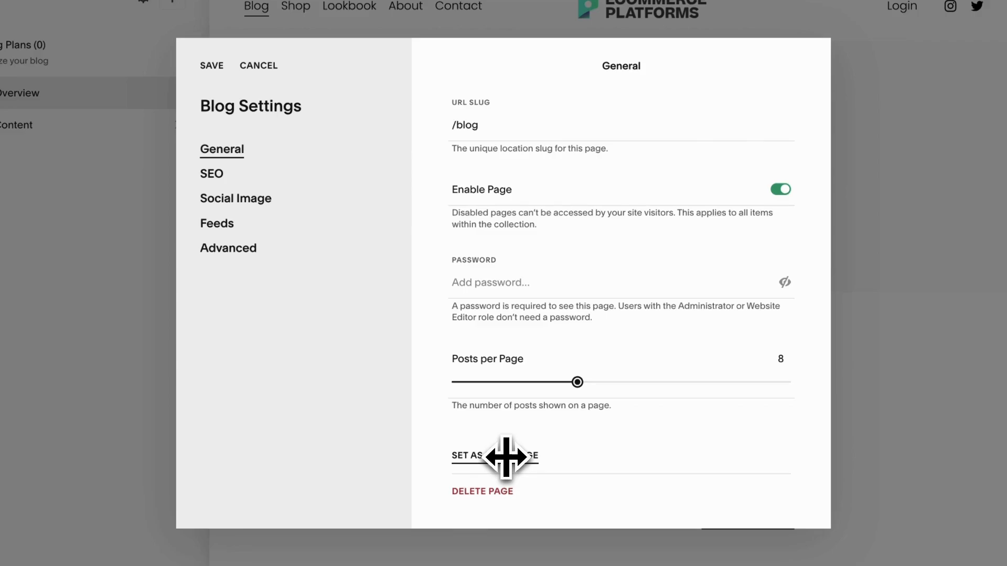
Change the blog's SEO title to "Blog"
click(212, 178)
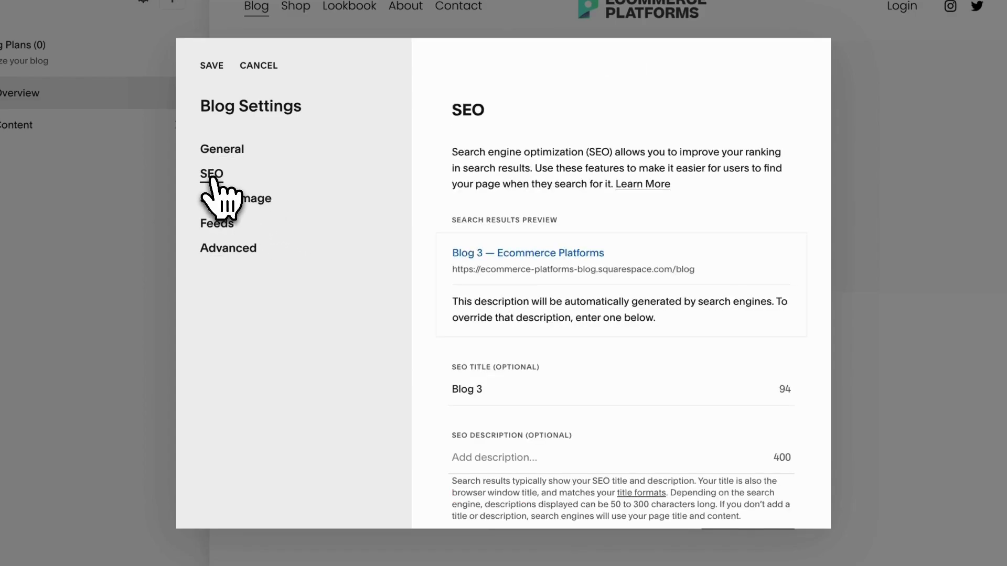
click(495, 389)
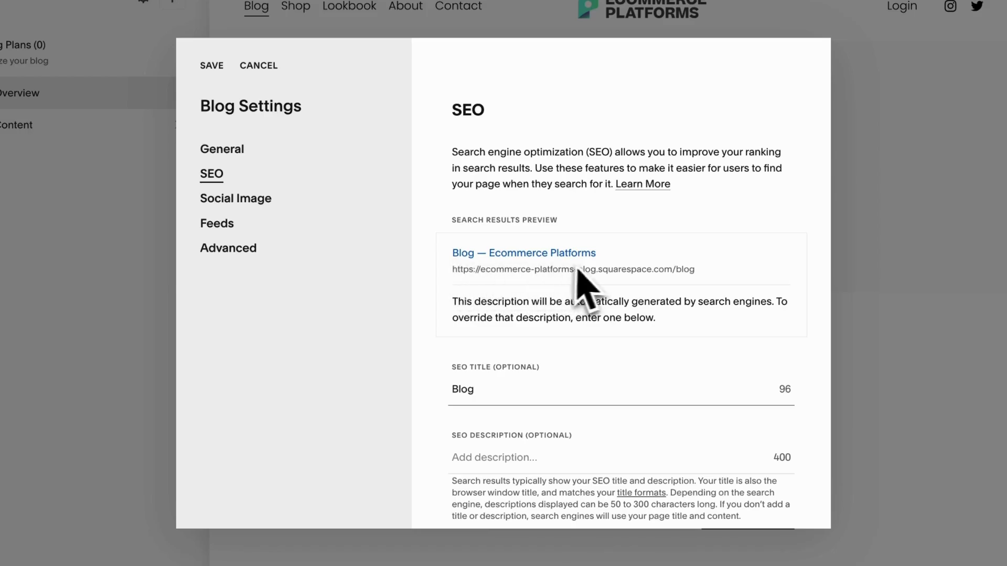
Enter the SEO description "Ecommerce Platforms is an unbiased review site that shows the good, great, bad, and ugly of online store building and ecommerce shopping cart software."
scroll(603, 344, down, 2)
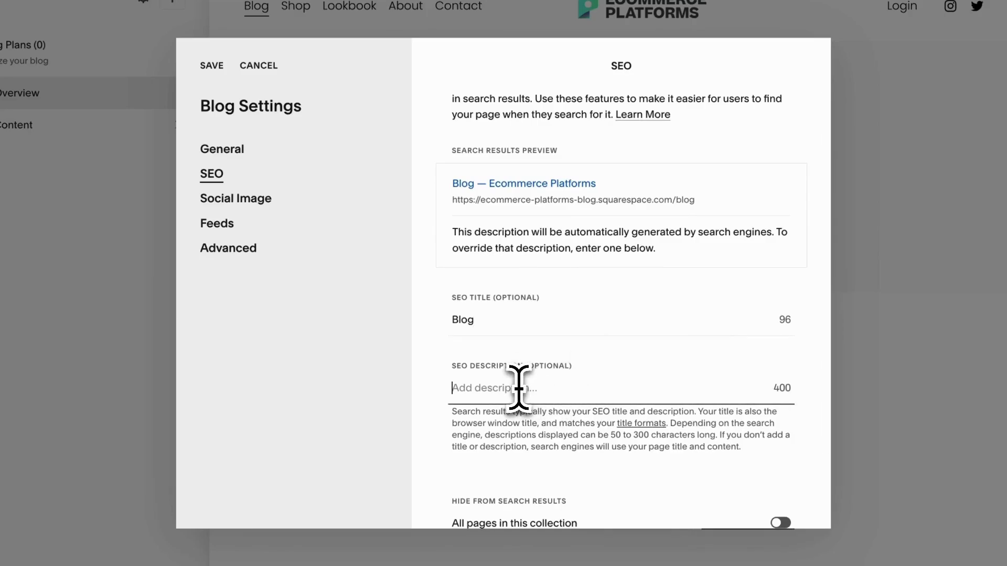
text(Ec)
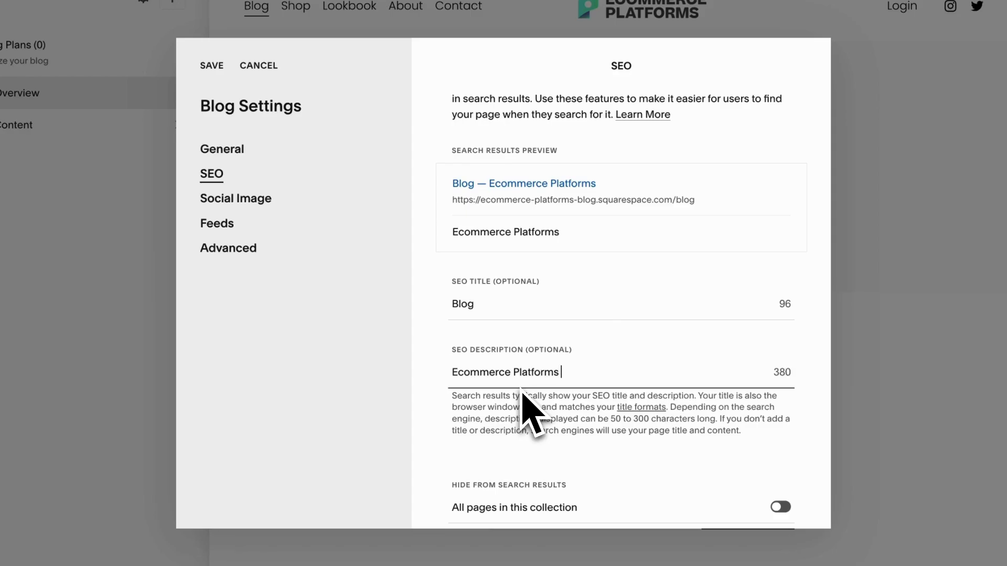
text(ommerce Platforms)
text(is an unbiased review site that shows the good, great, bad, and ugly of online store building and ecommerce shopping cart software.)
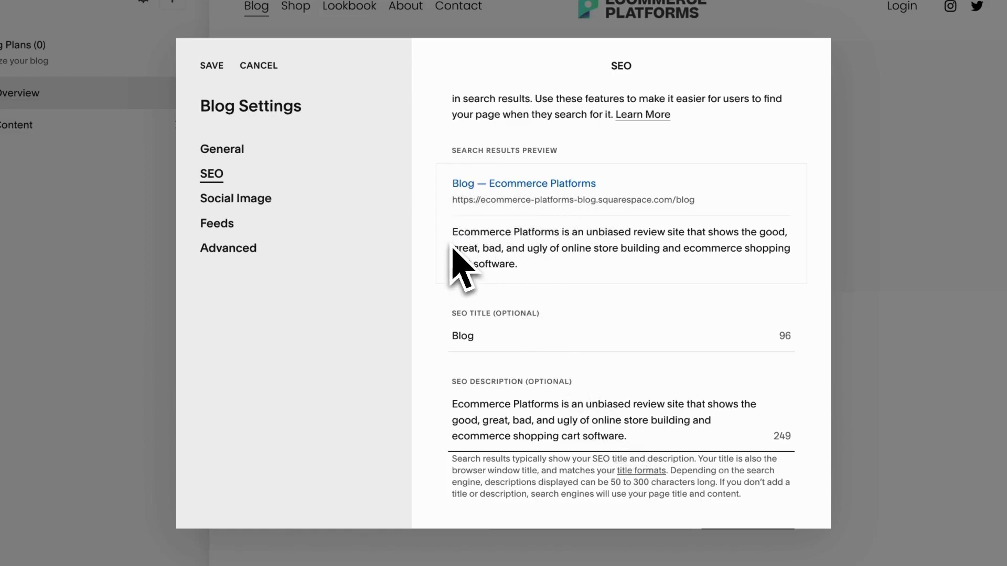
Hide all category pages and all tag pages in this collection from search results
scroll(508, 286, down, 3)
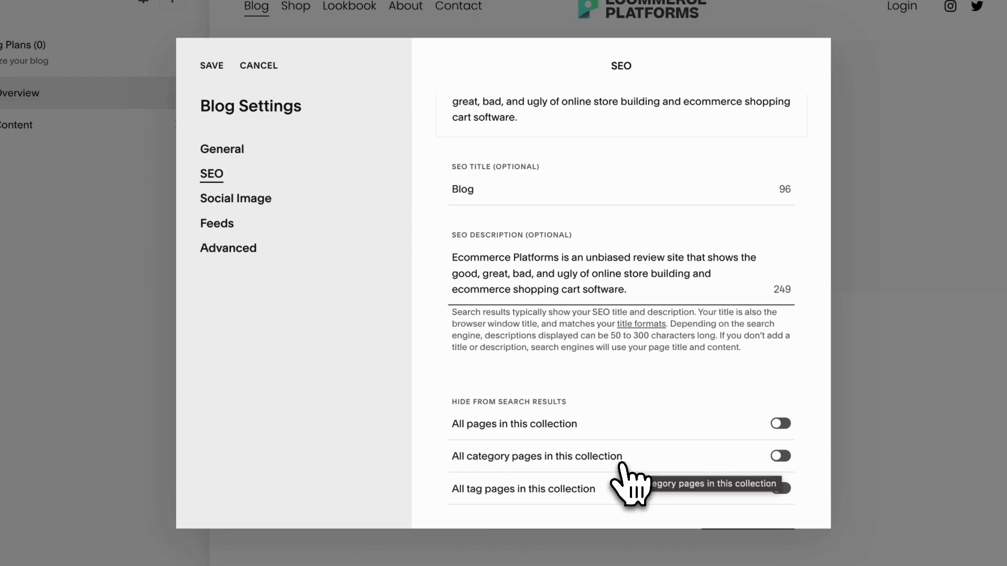
click(780, 456)
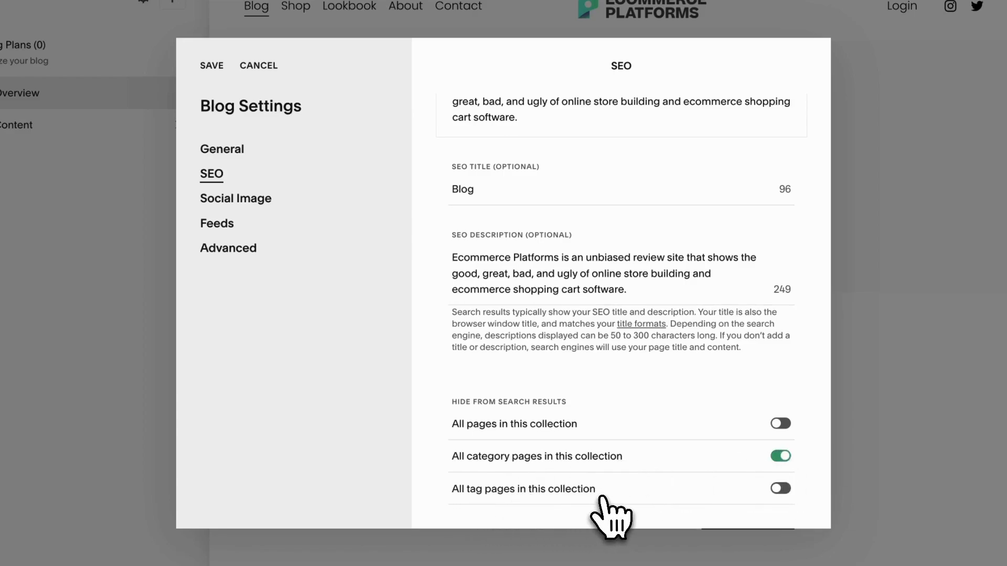
click(777, 488)
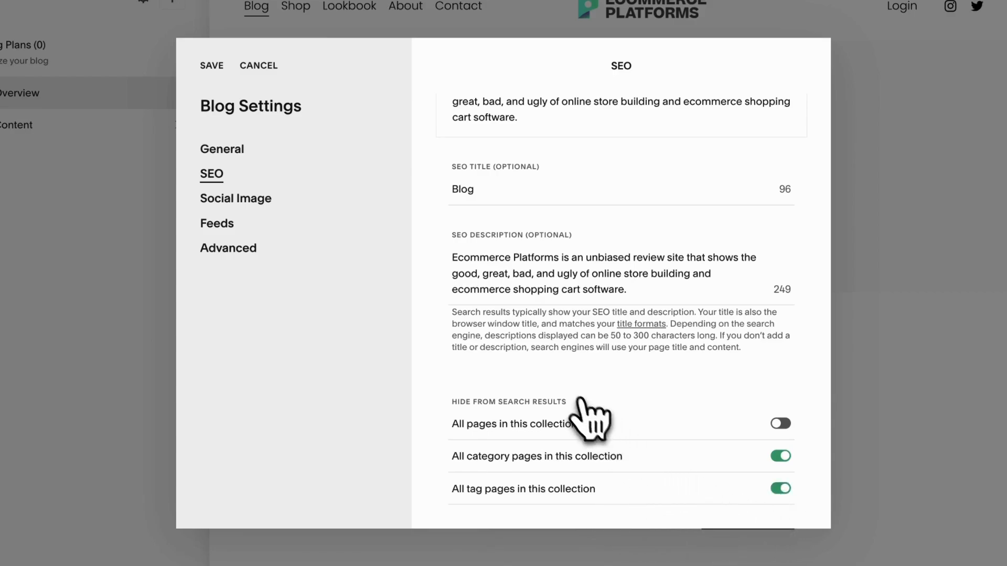
Upload Ecommerce Platforms.png from Downloads as the blog's alternate social sharing image and review the social preview
click(270, 202)
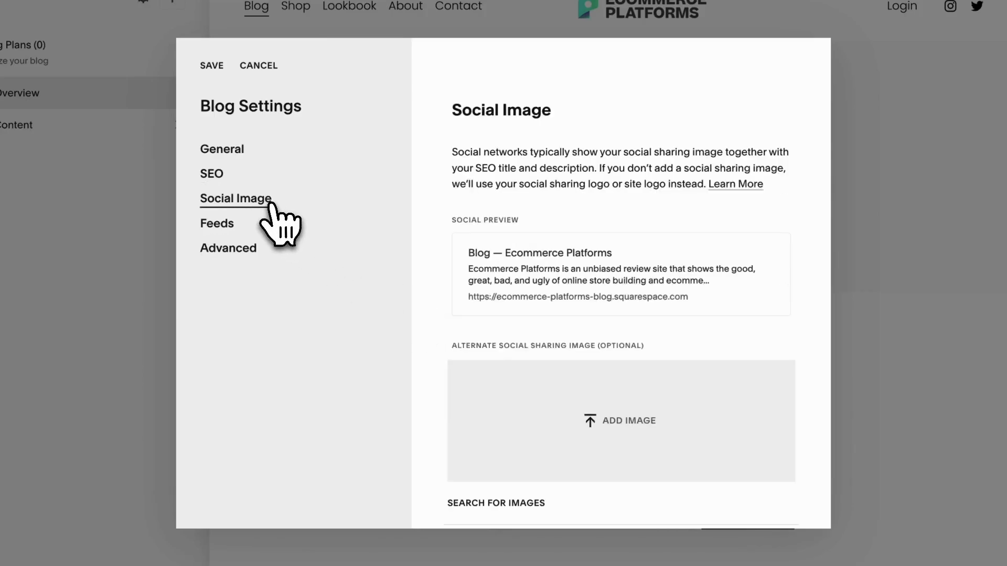
scroll(517, 356, down, 1)
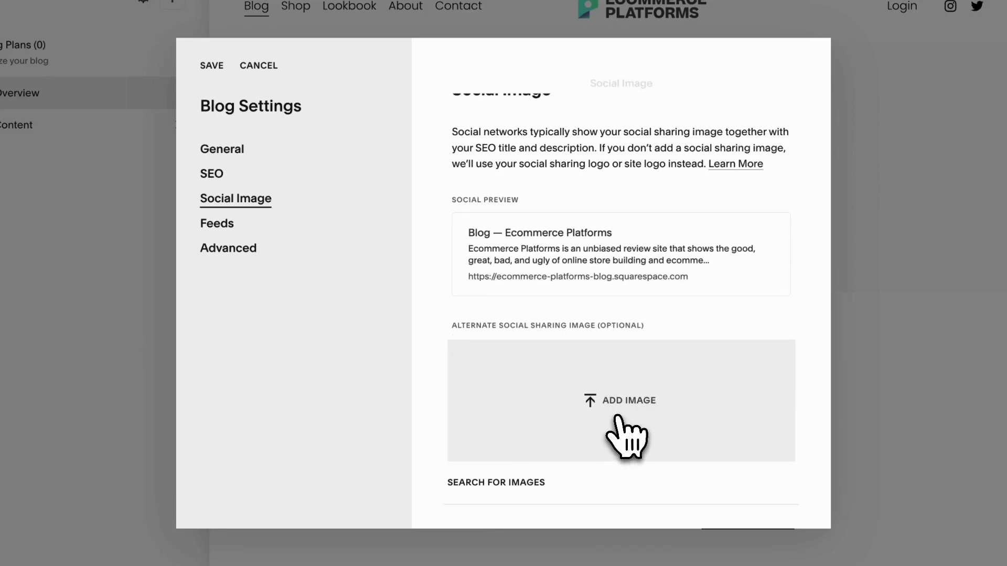
click(624, 435)
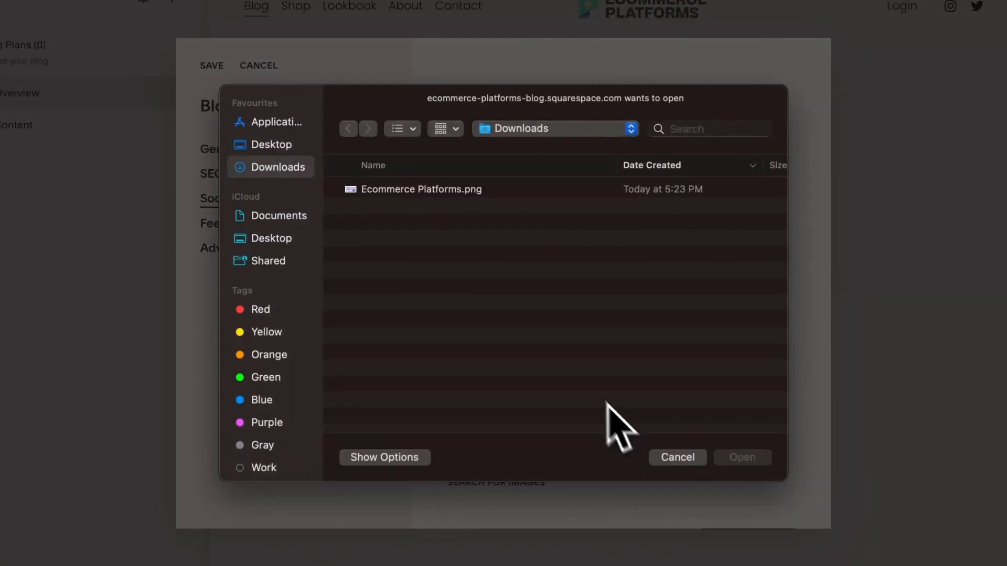
click(434, 190)
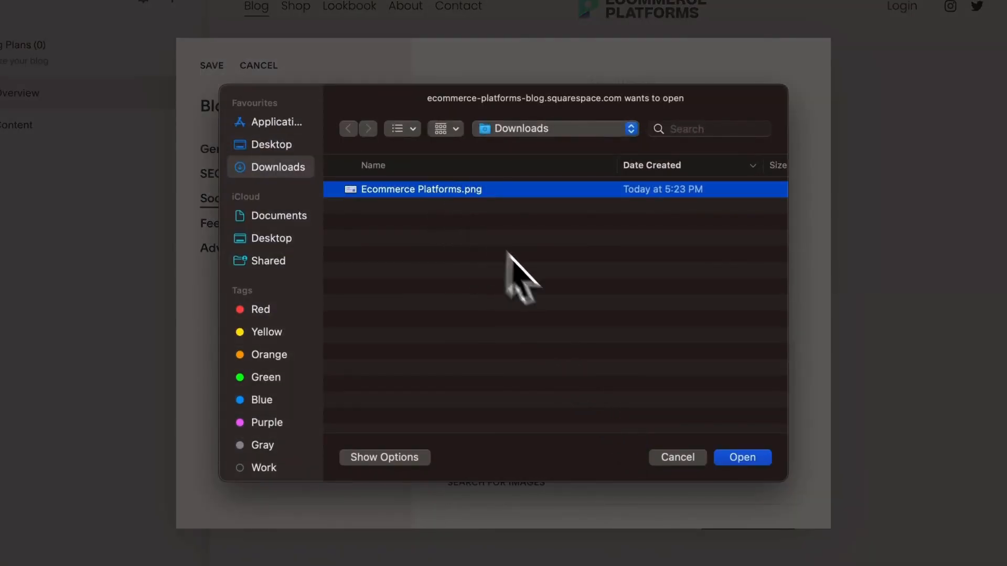
click(741, 455)
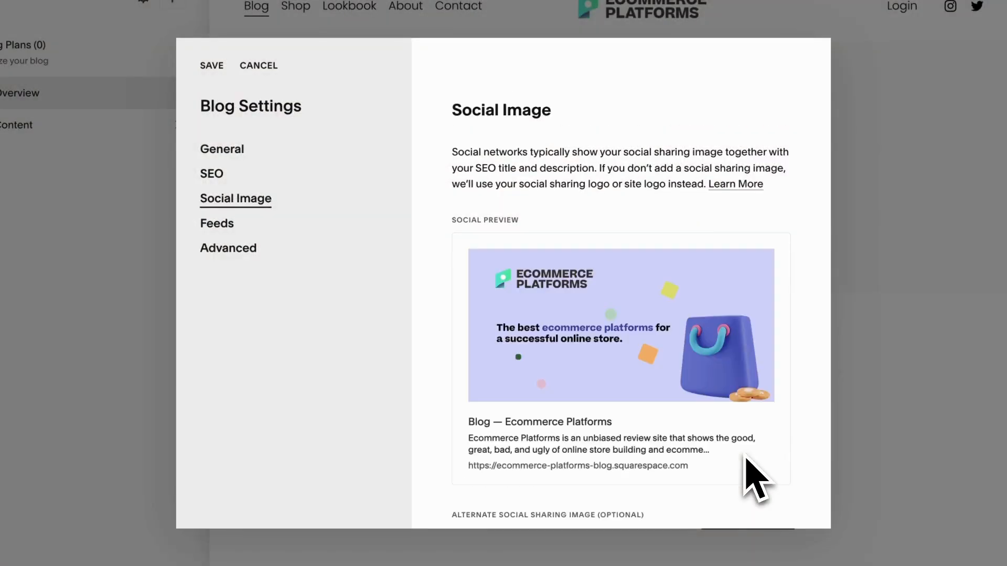
scroll(753, 472, down, 4)
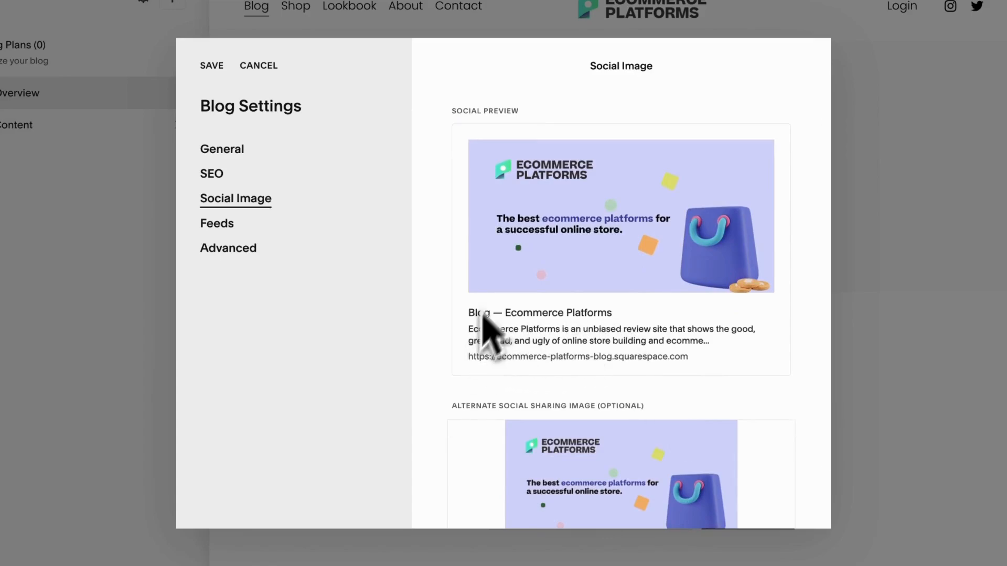
scroll(497, 297, down, 3)
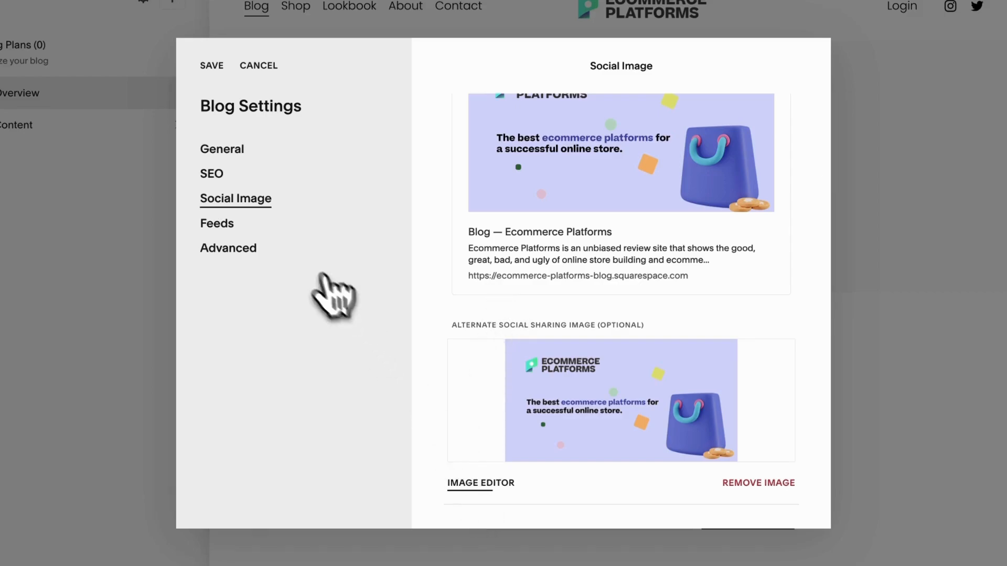
Review the blog's feed and advanced options, and save the blog settings
click(226, 224)
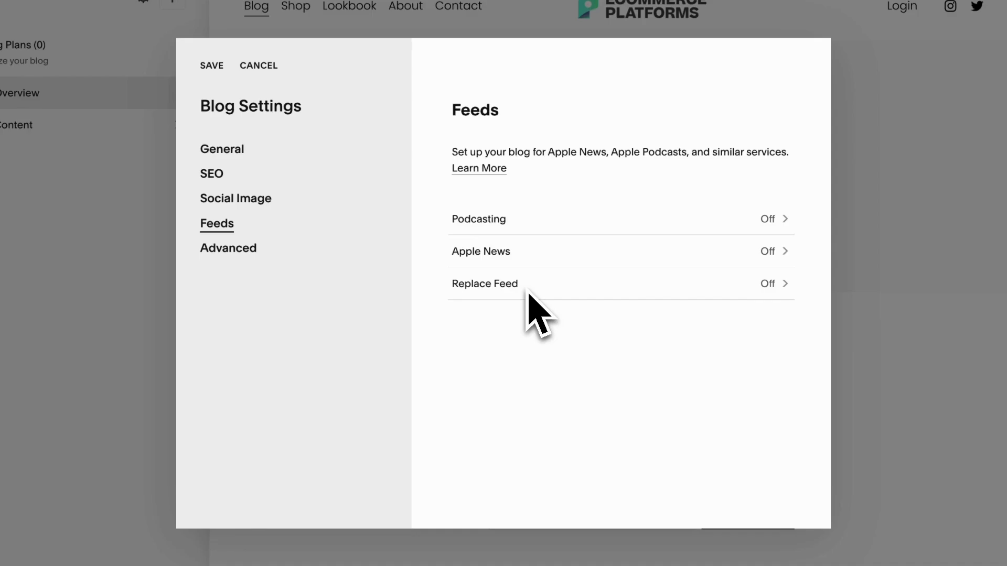
click(242, 248)
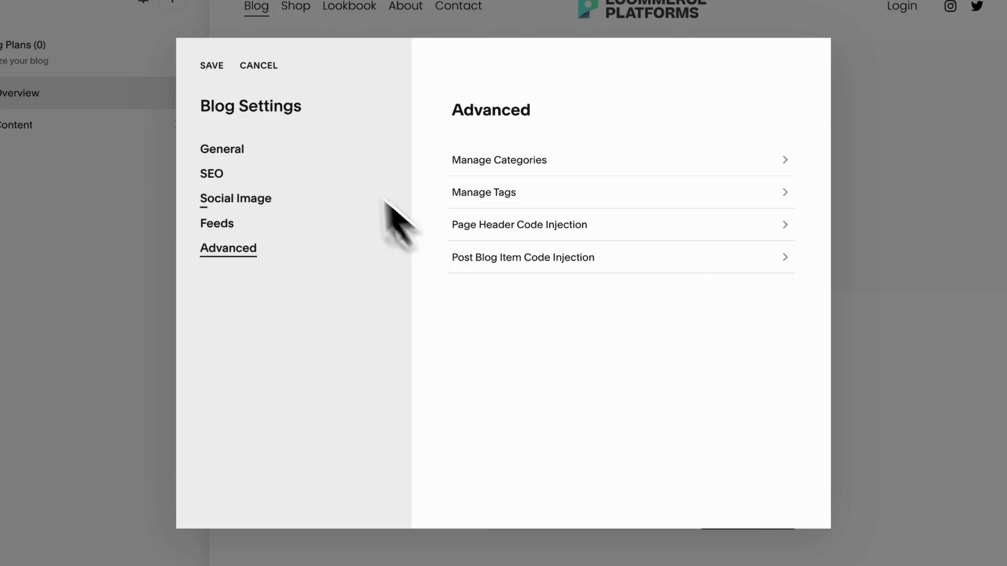
click(213, 66)
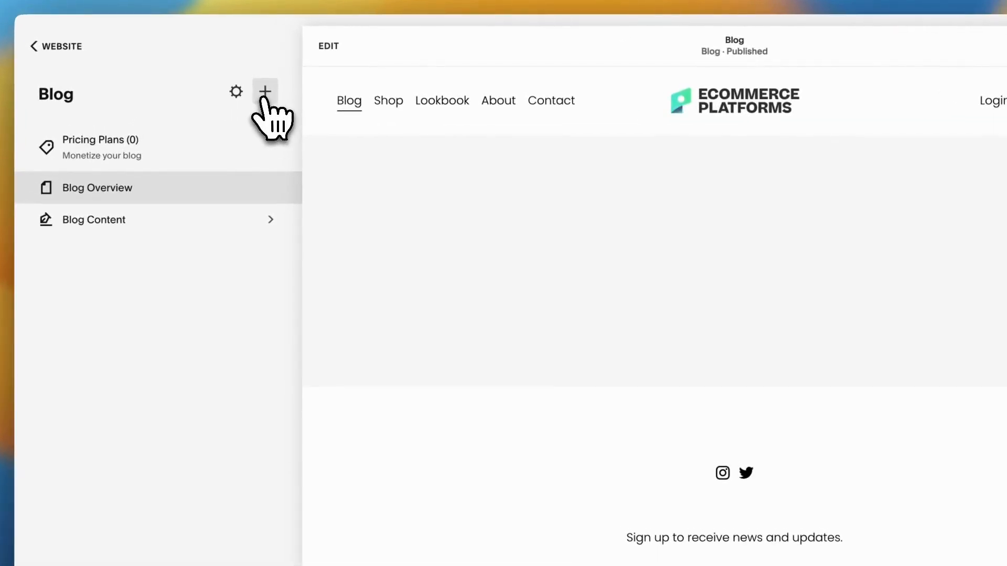
Create a new blog post and set its section's content width to Medium
click(264, 93)
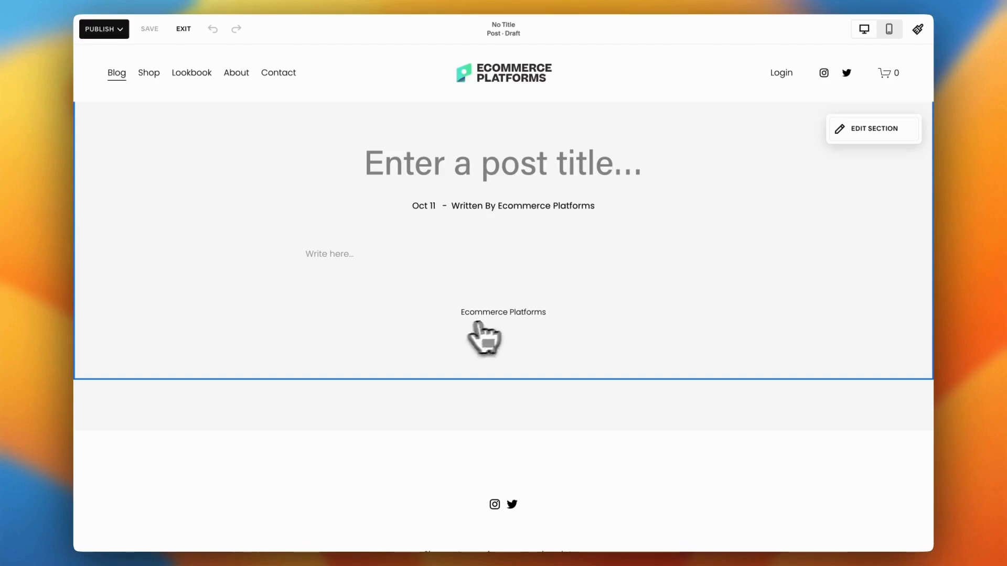
click(840, 130)
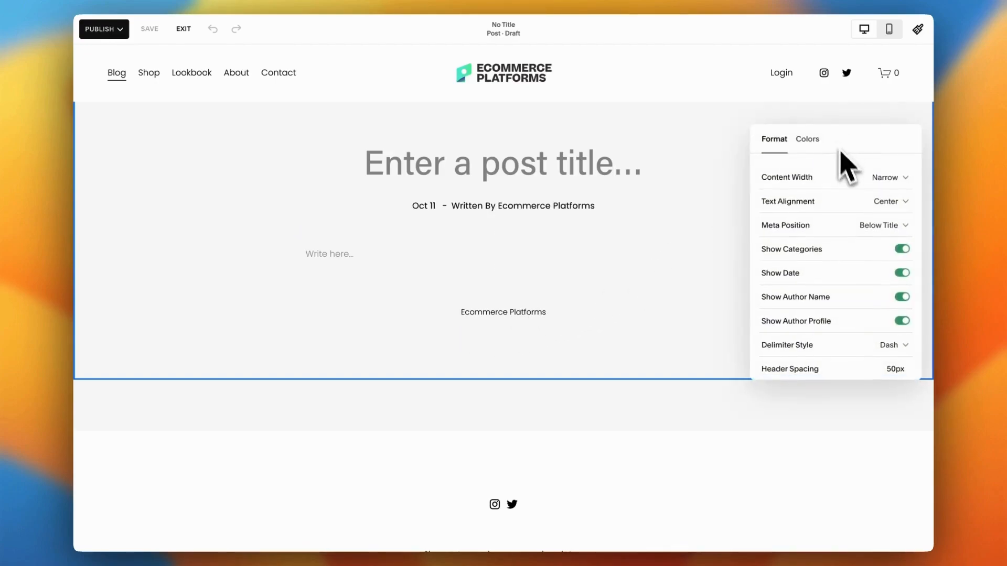
click(852, 182)
click(852, 201)
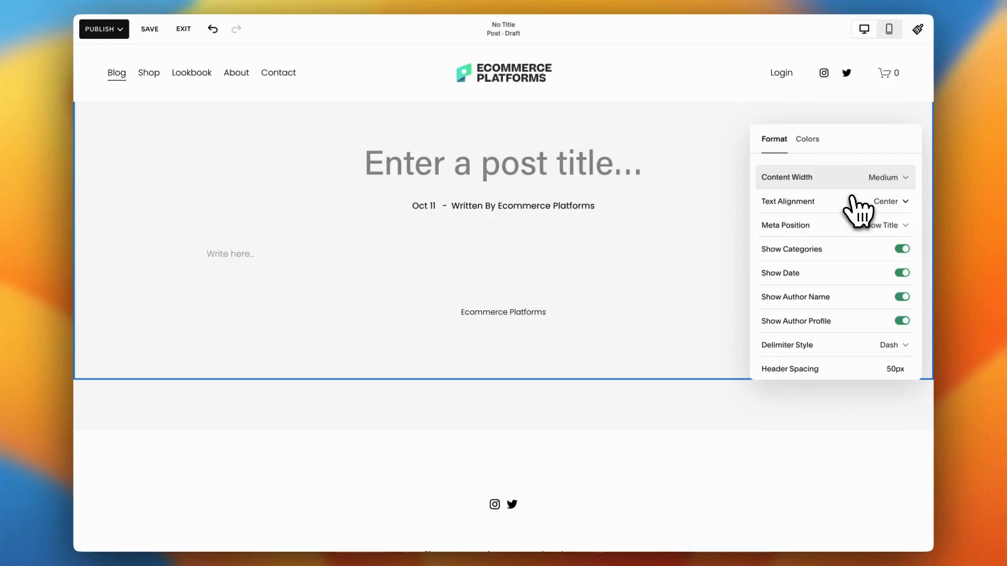
Keep the post's text alignment at Center and set the meta position to Above Title
click(881, 201)
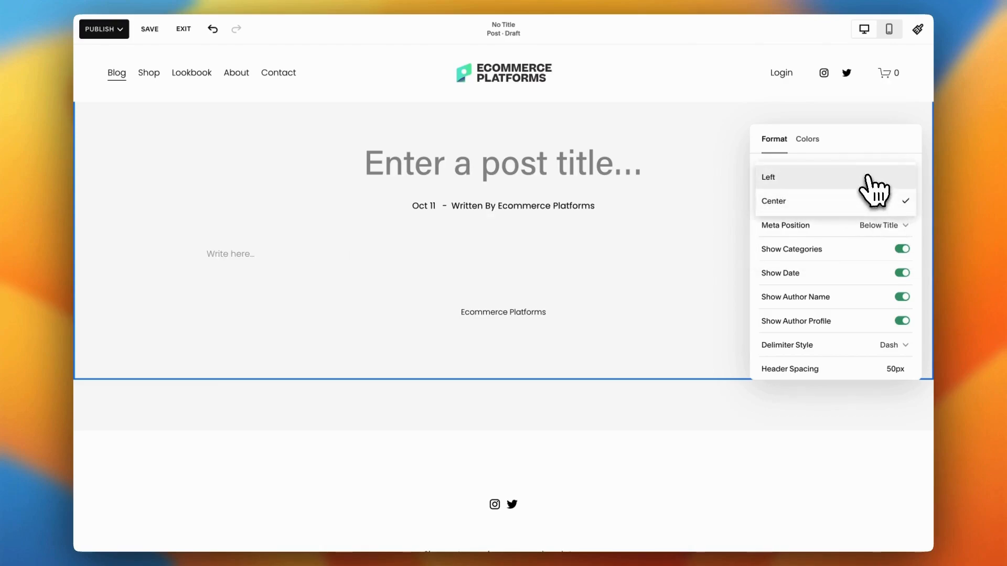
click(870, 202)
click(869, 230)
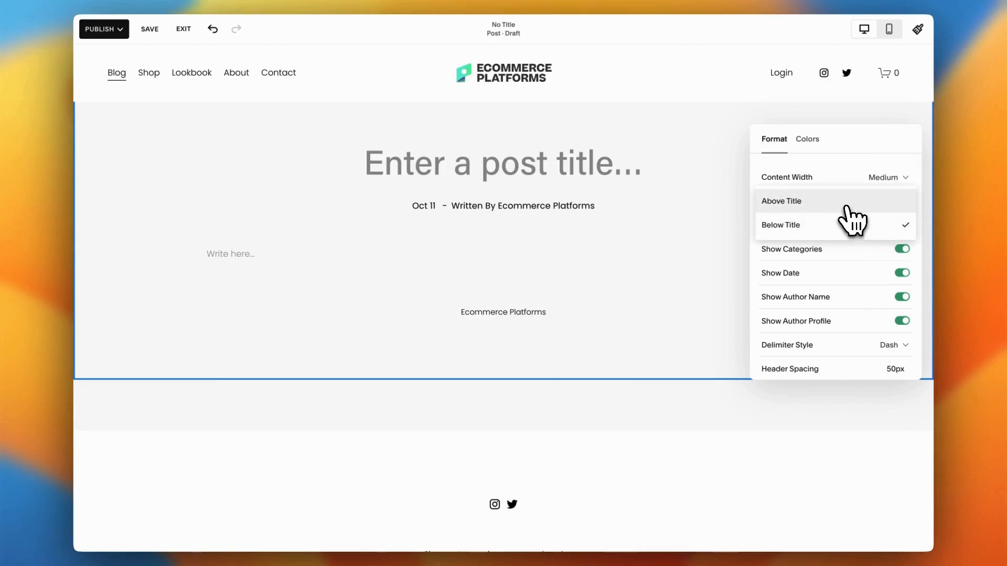
click(849, 202)
Set the post's delimiter style to Bullet and apply the Lightest 2 color theme to the section
scroll(860, 262, down, 1)
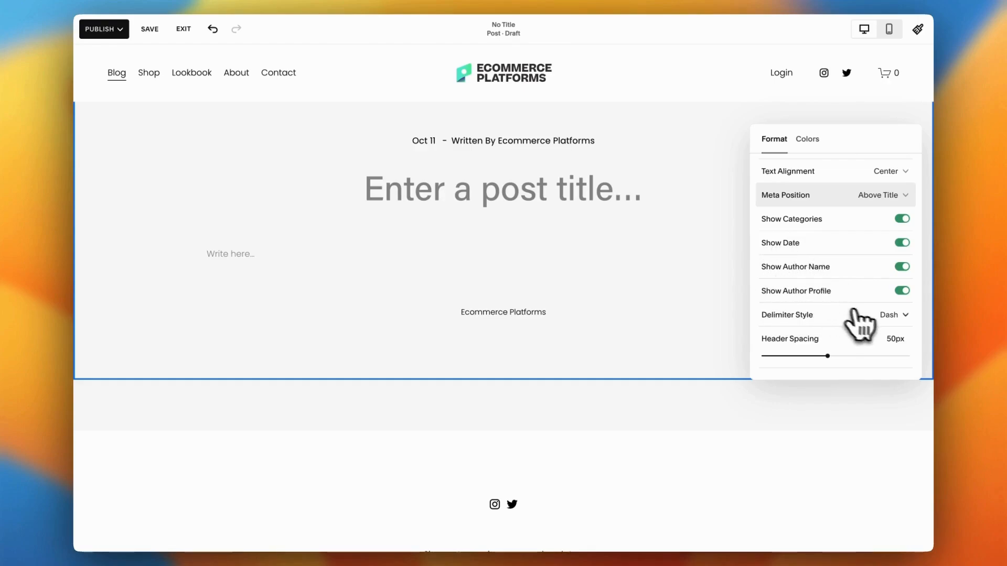
click(889, 314)
click(860, 269)
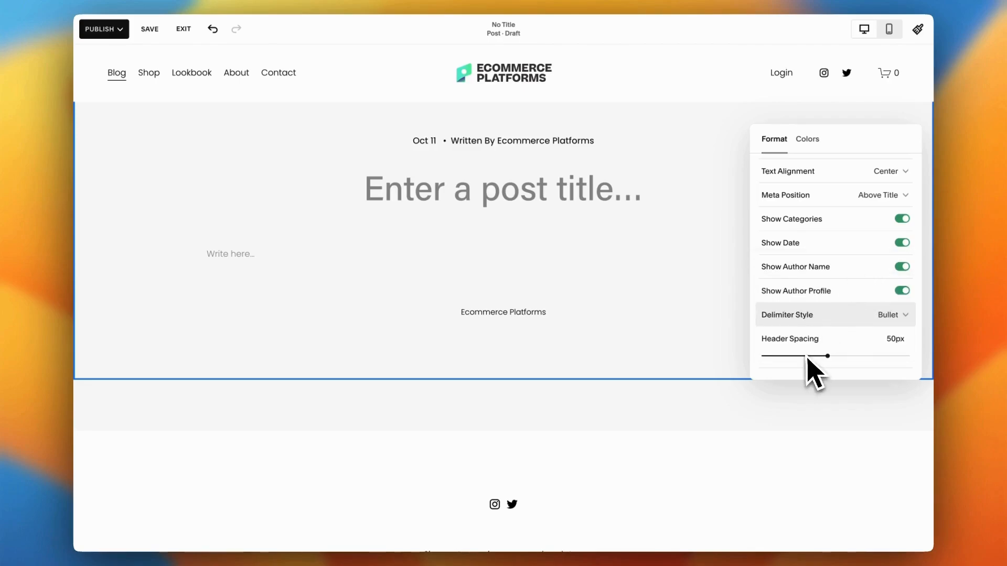
click(807, 140)
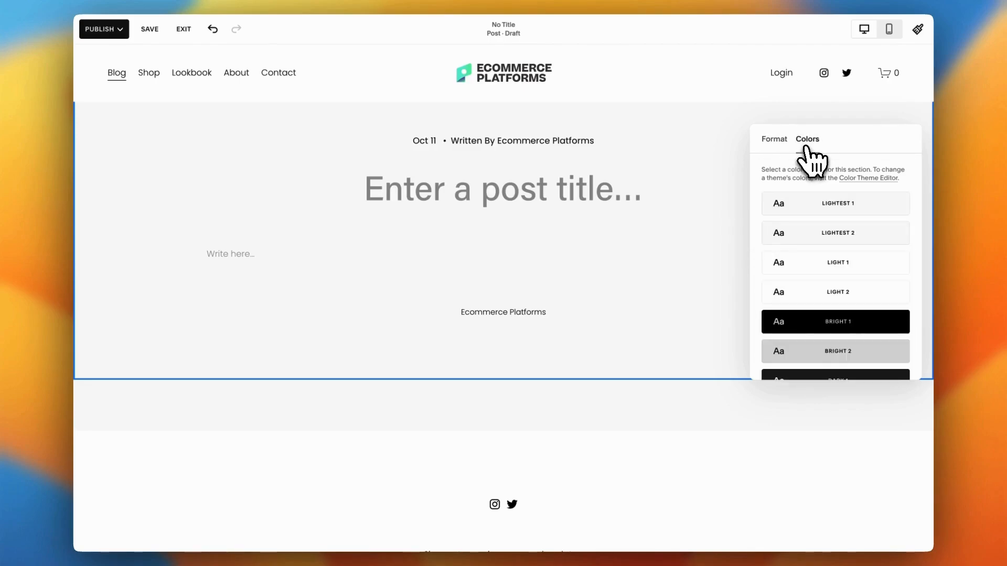
click(818, 238)
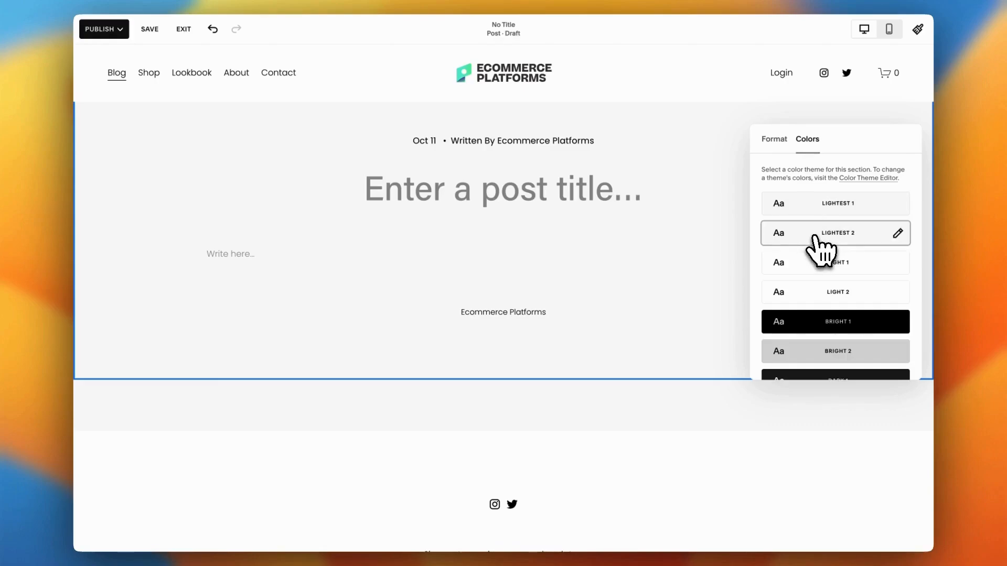
Enter the post title "How To Write An Engaging Blog Post"
click(527, 193)
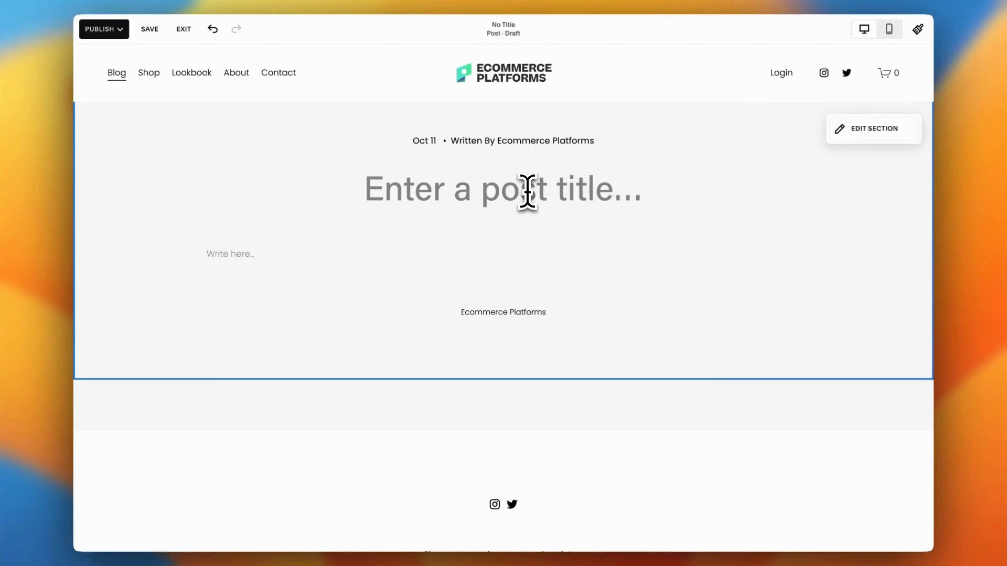
text(Ho)
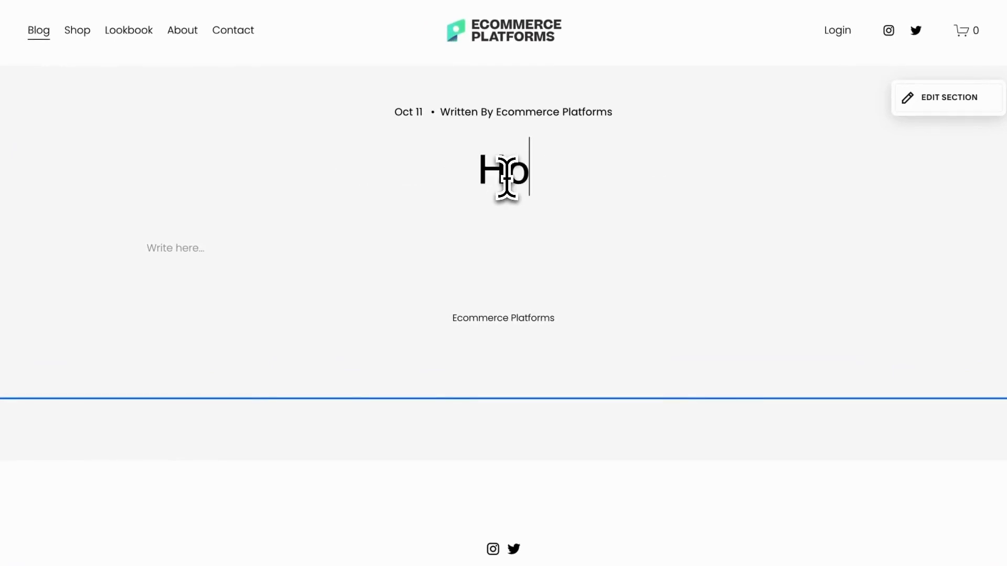
text(w To Wri)
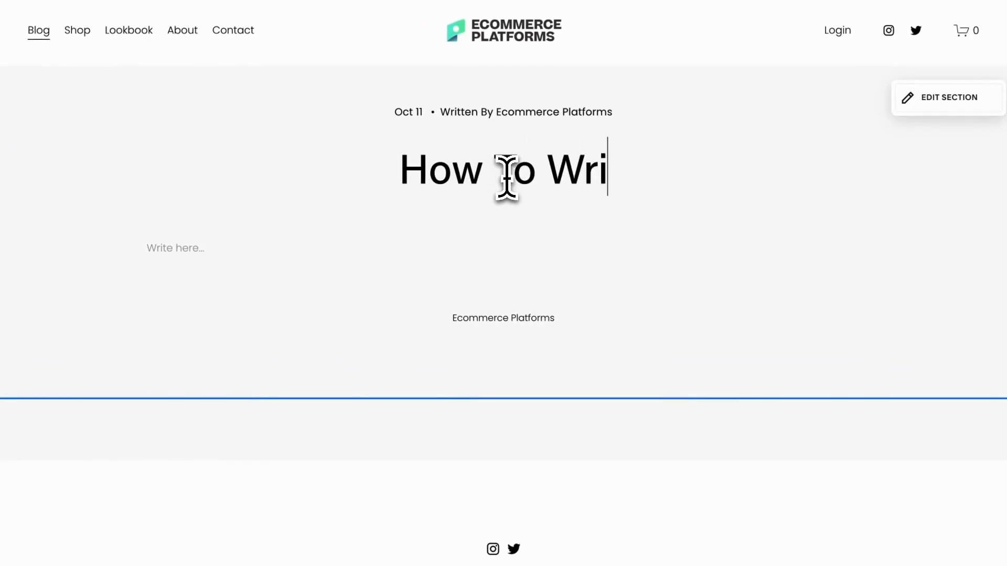
text(te An Enga)
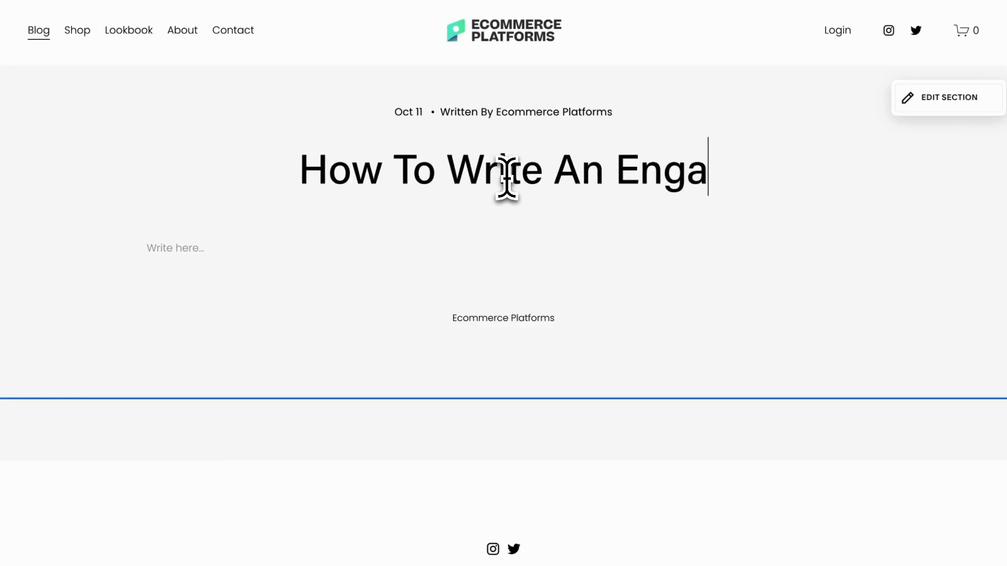
text(ging Blog Post)
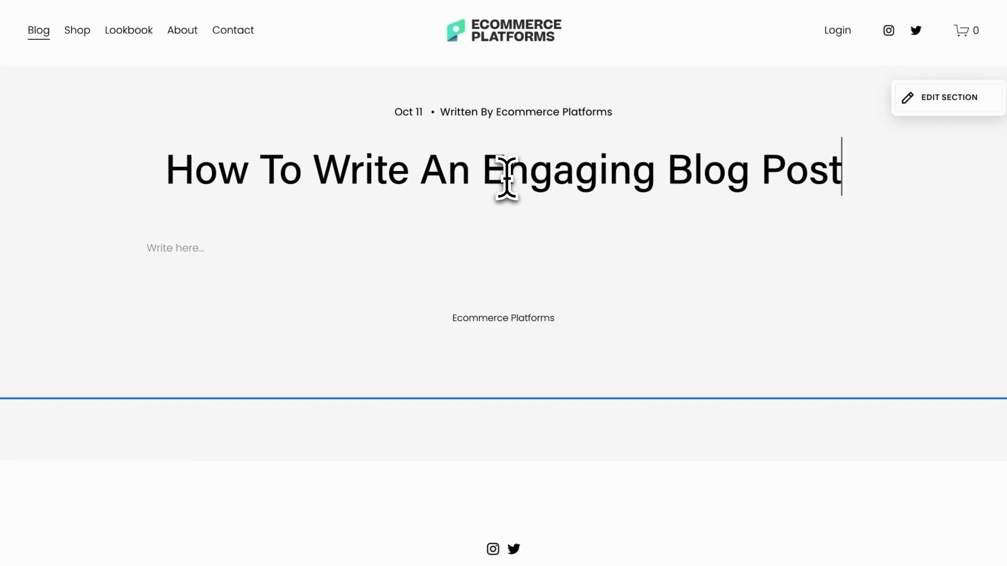
Generate body text with the AI writer using the prompt "write an outline for the article - how to write an engaging blog post"
click(412, 253)
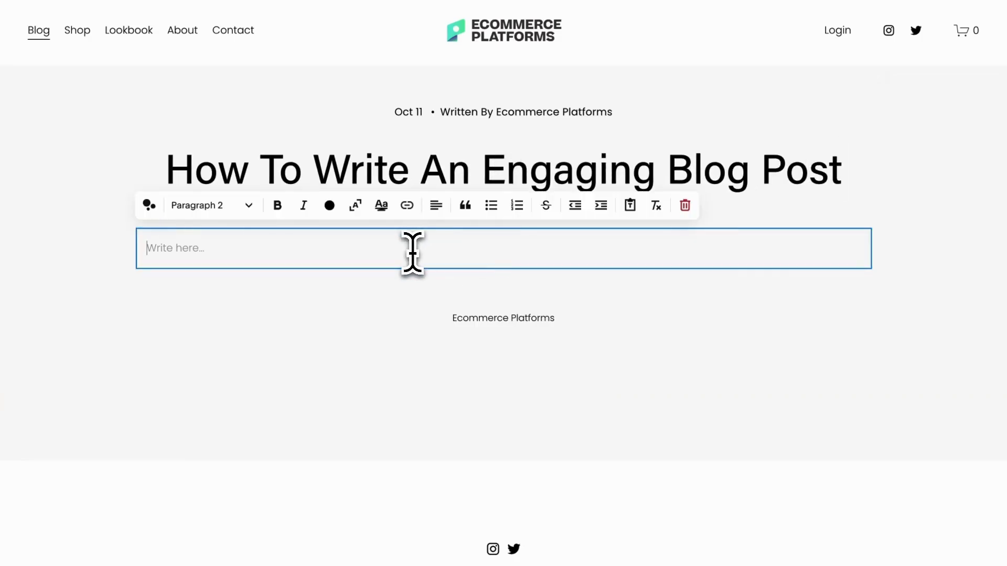
click(149, 205)
text(w)
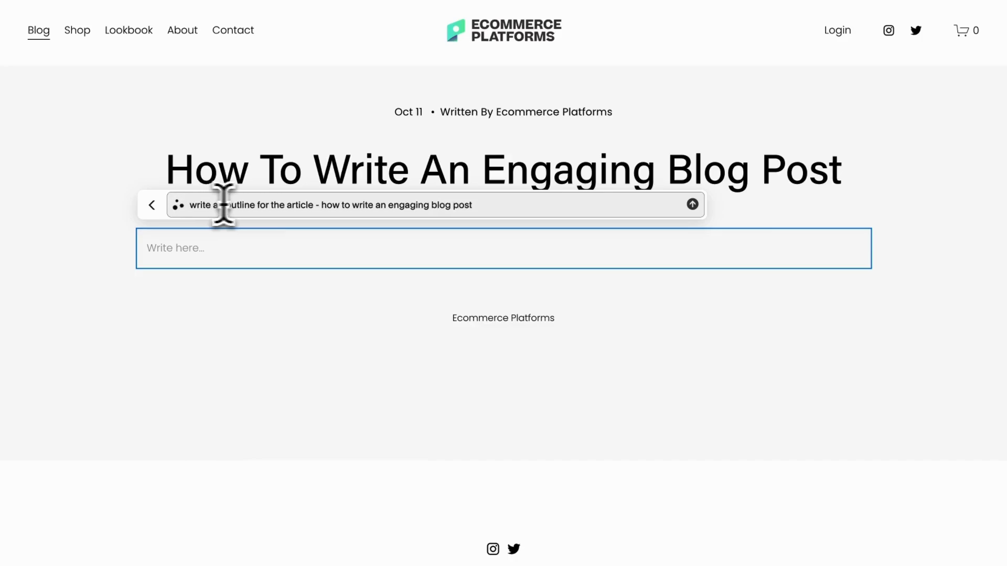
click(692, 205)
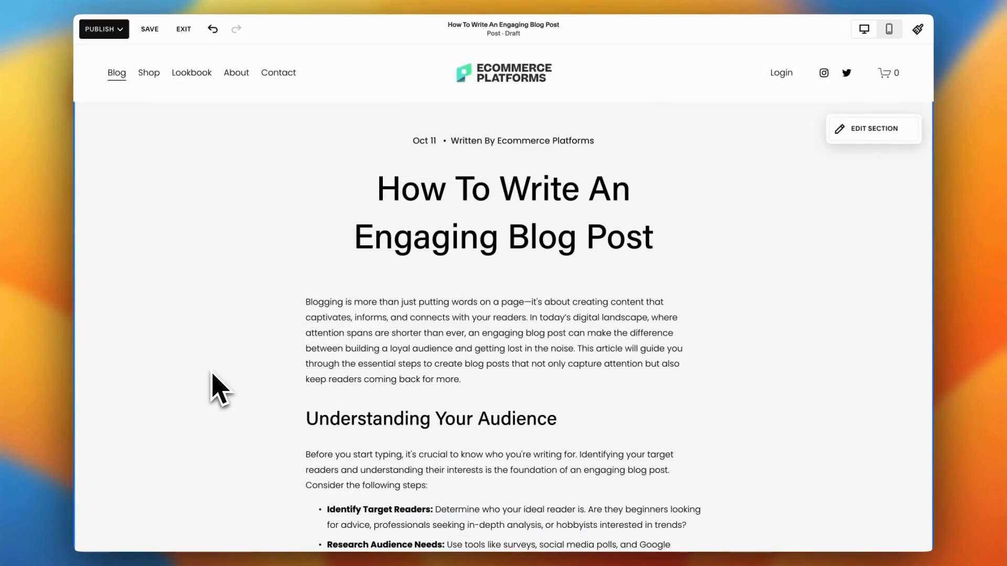
Review the article body and upload Blog Cover.jpg from Downloads as the post's featured image
scroll(215, 388, down, 5)
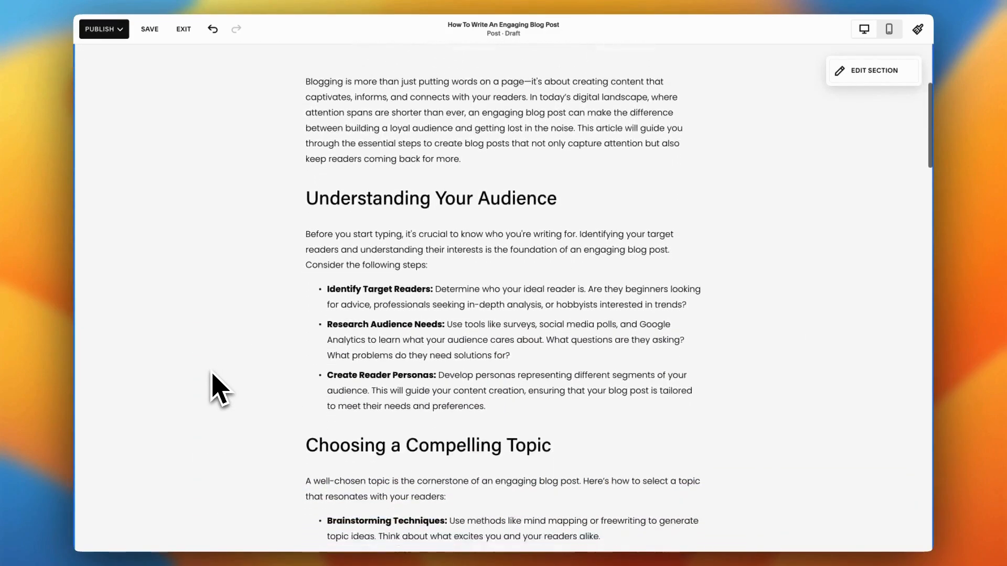
scroll(215, 387, down, 7)
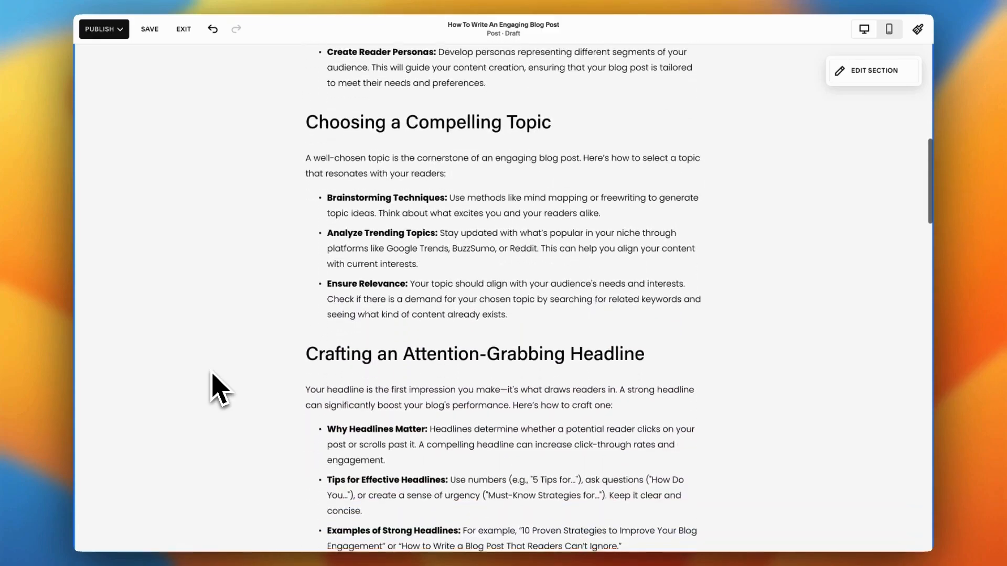
scroll(212, 387, down, 1)
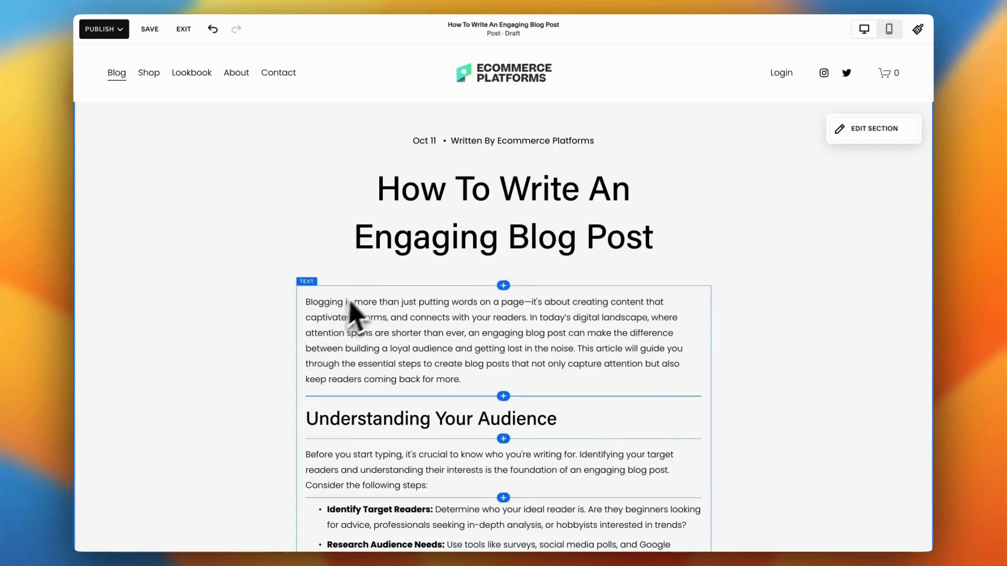
click(507, 144)
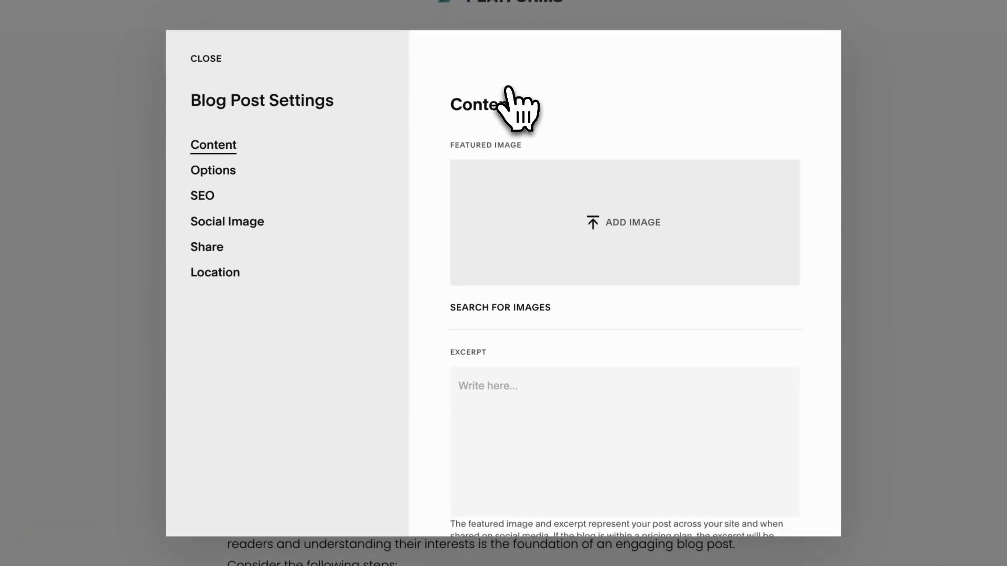
click(589, 231)
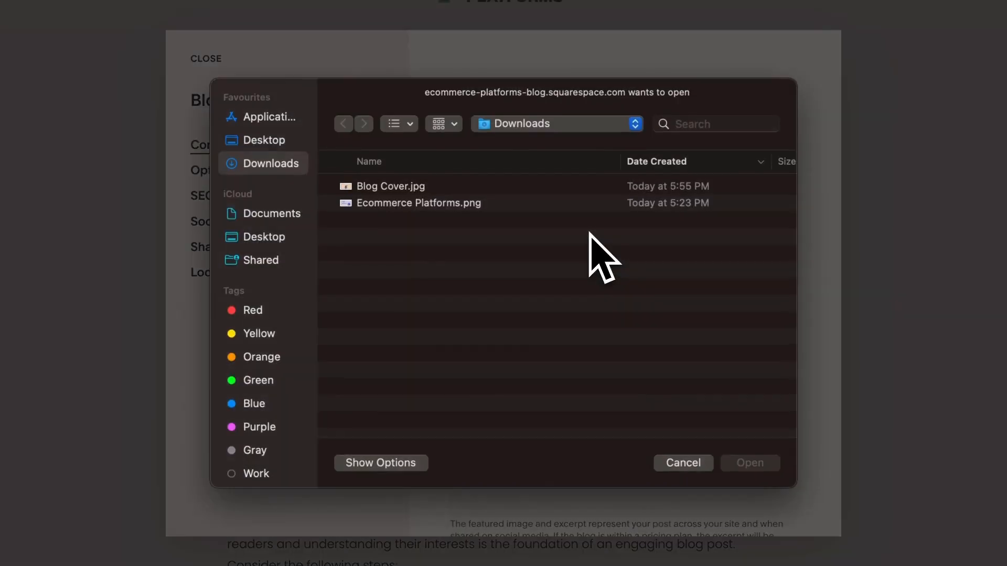
click(404, 188)
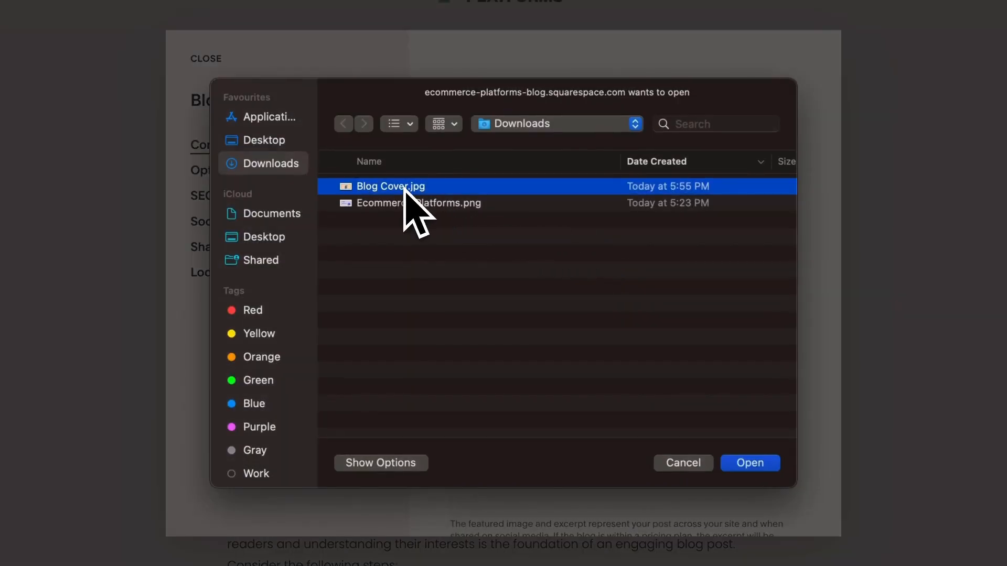
click(751, 464)
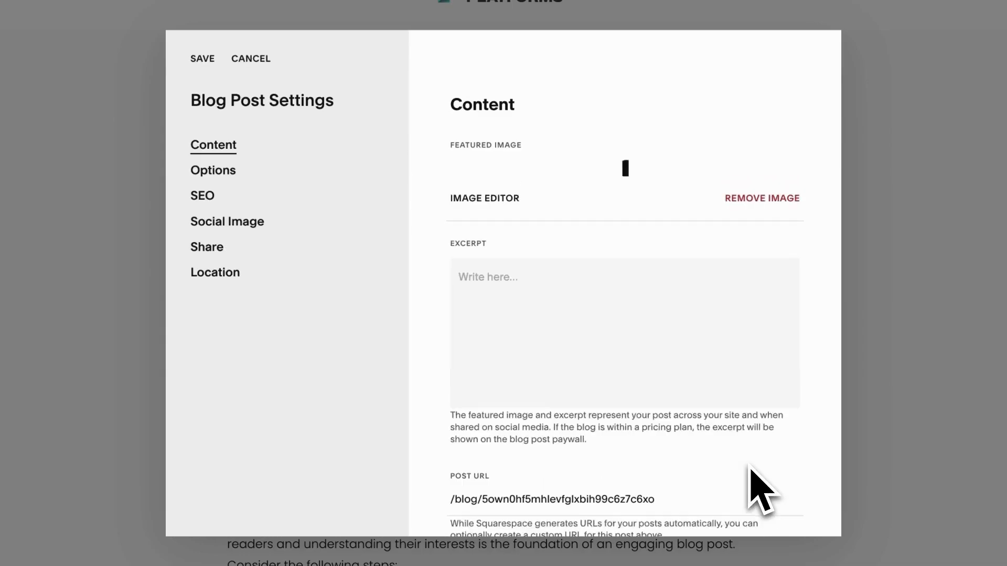
Generate the post's excerpt with the AI writer, asking for a short paragraph on how to write an engaging blog post
scroll(759, 490, down, 5)
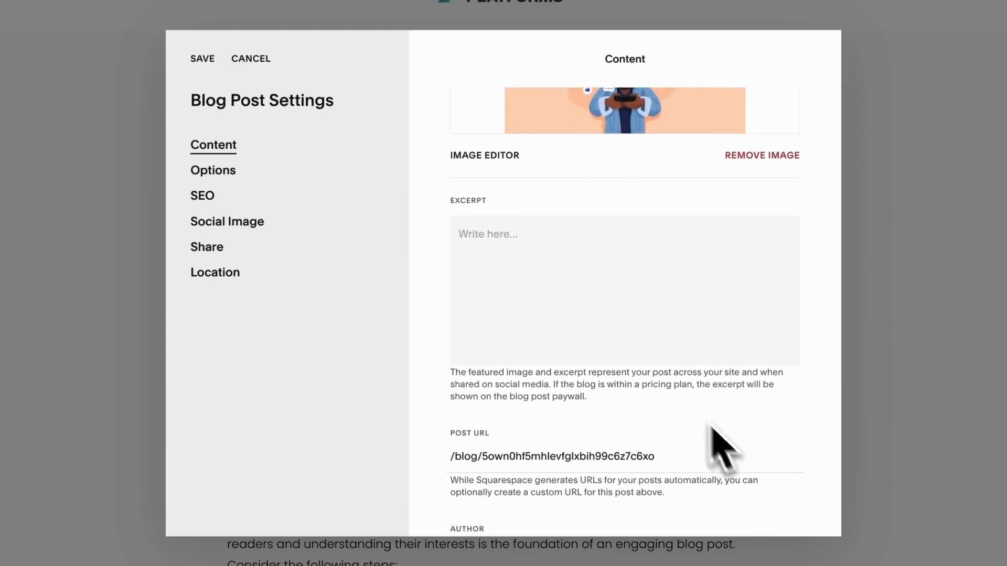
click(555, 283)
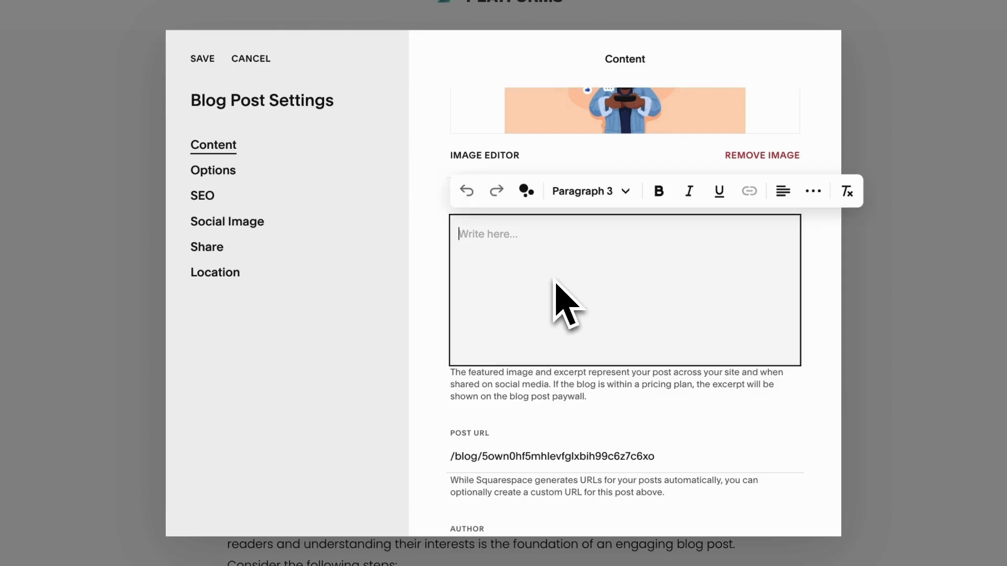
click(526, 191)
text(write a short paragraph on how to write an enging blog post)
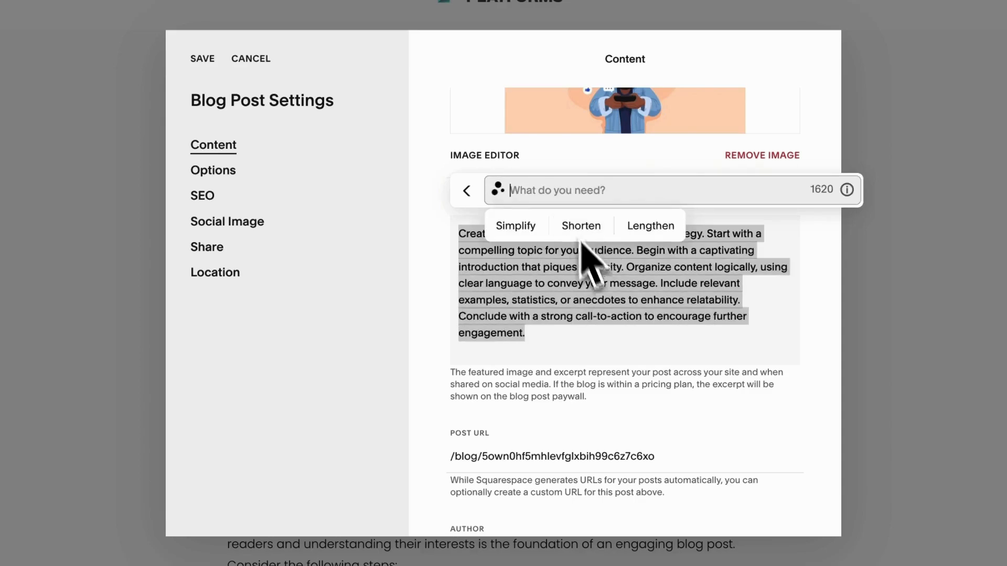
click(622, 402)
Change the post URL to /blog/how-to-write-an-engaging-blog-post
scroll(624, 402, down, 2)
scroll(631, 420, down, 3)
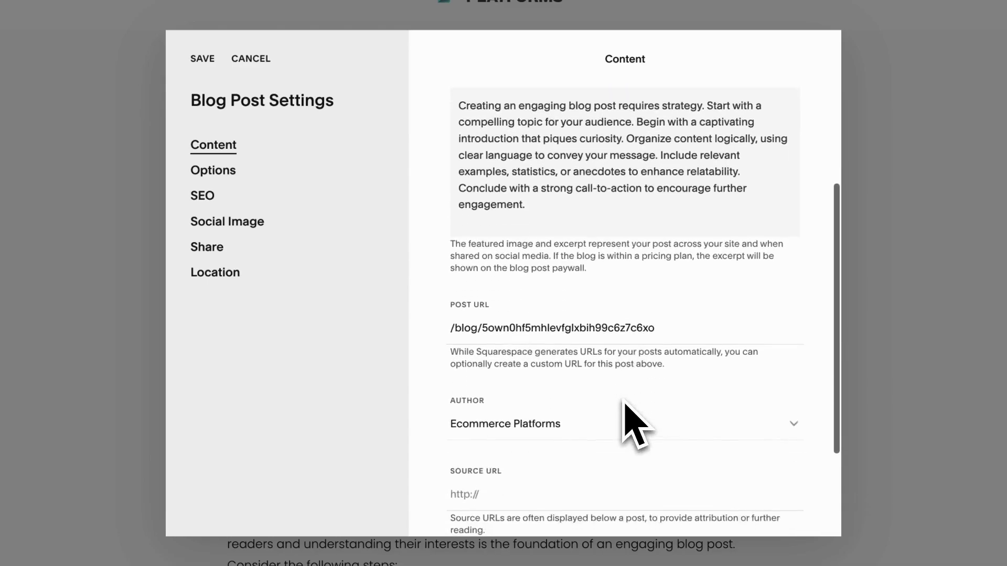
click(483, 281)
drag(484, 280, 660, 286)
text(how)
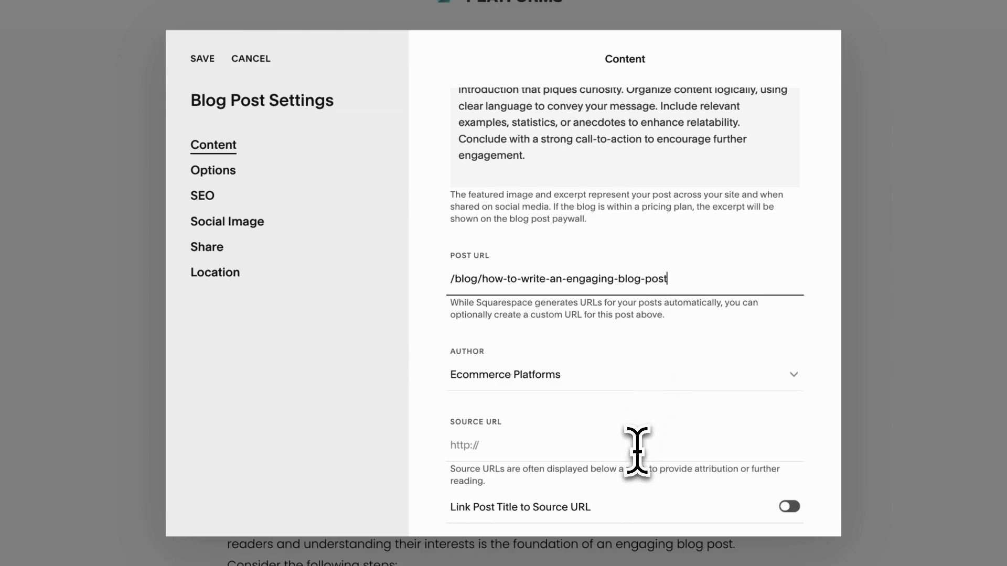
Set the blog post's status to Published with the publish date October 11, 2024
scroll(638, 506, down, 3)
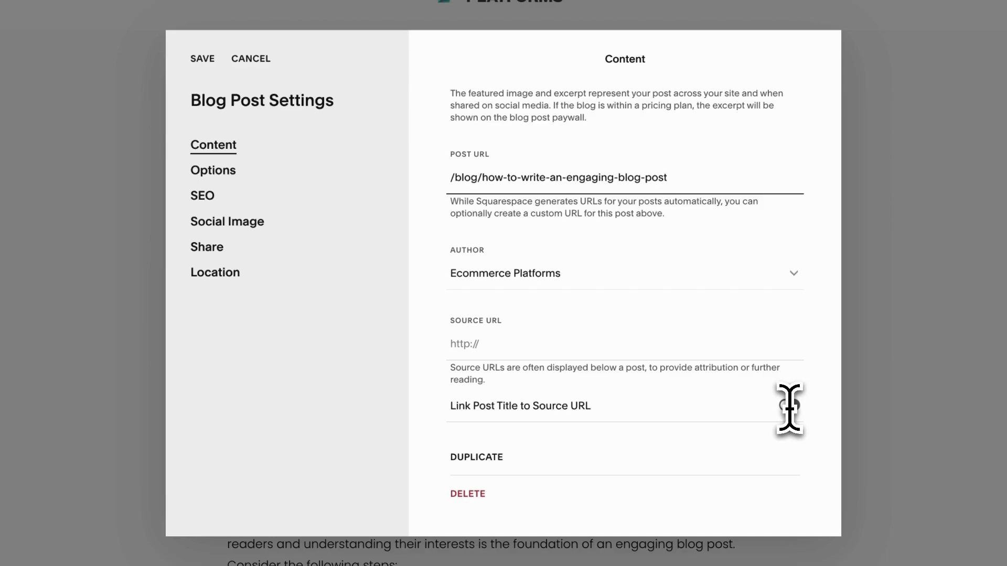
click(215, 170)
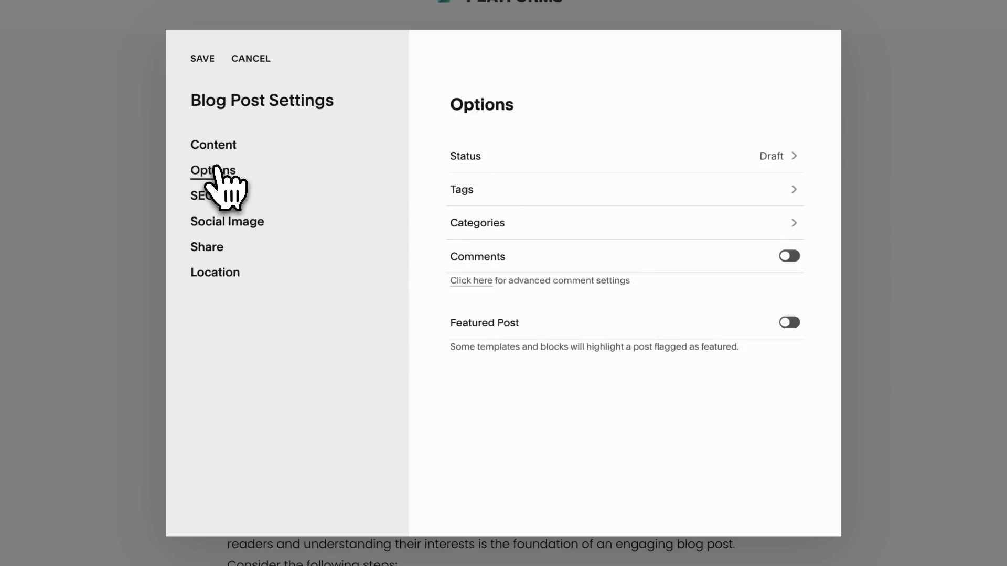
click(497, 158)
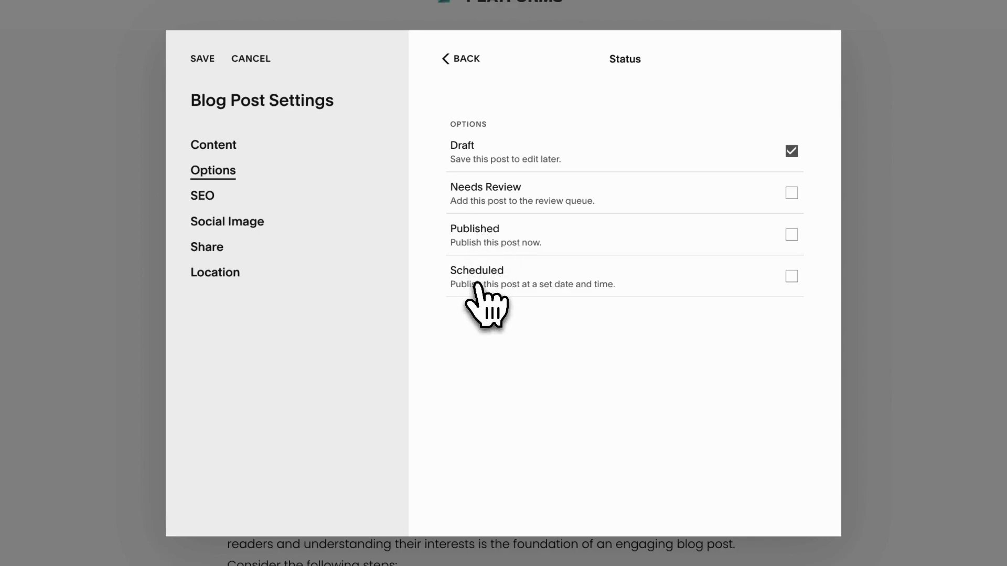
click(493, 234)
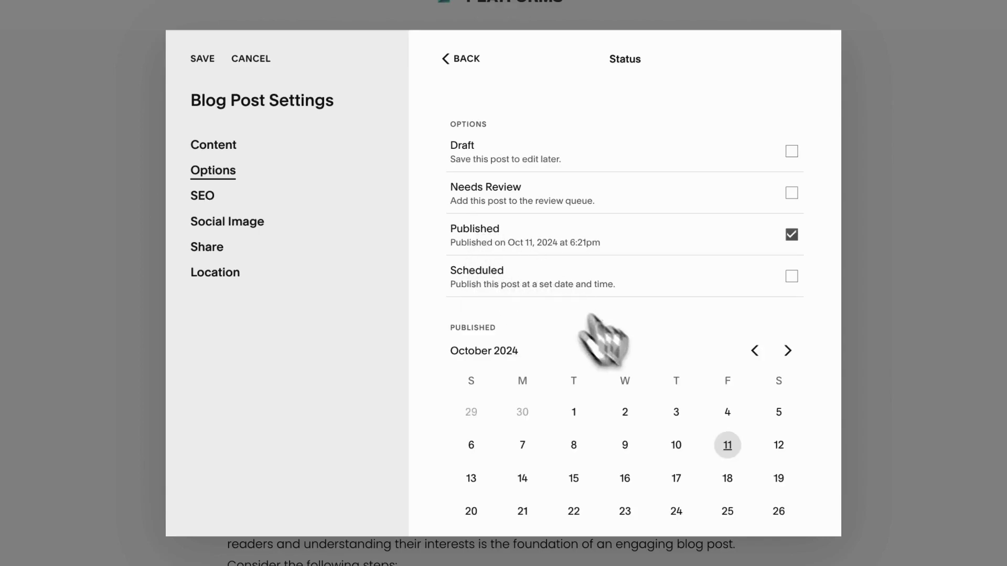
click(727, 445)
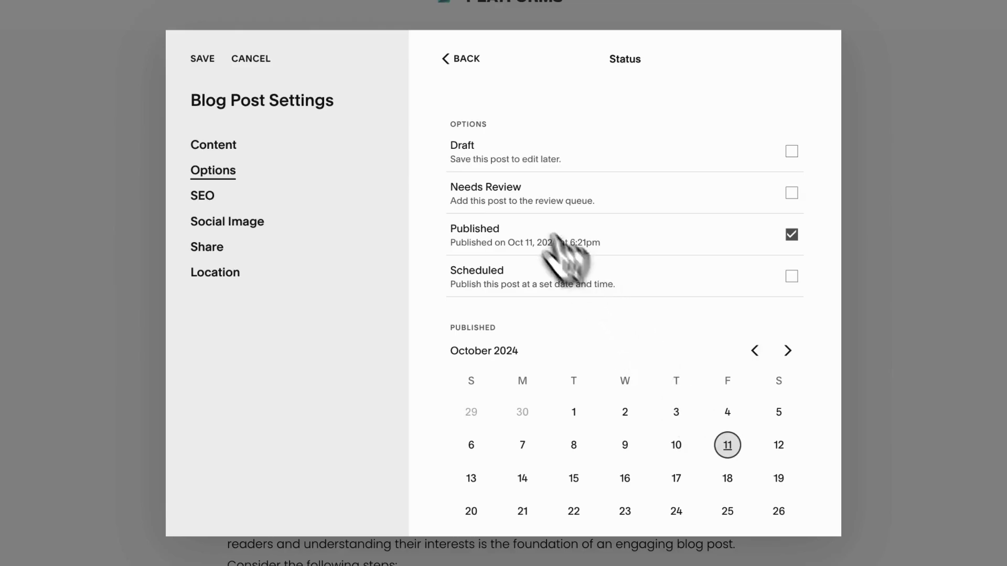
click(446, 60)
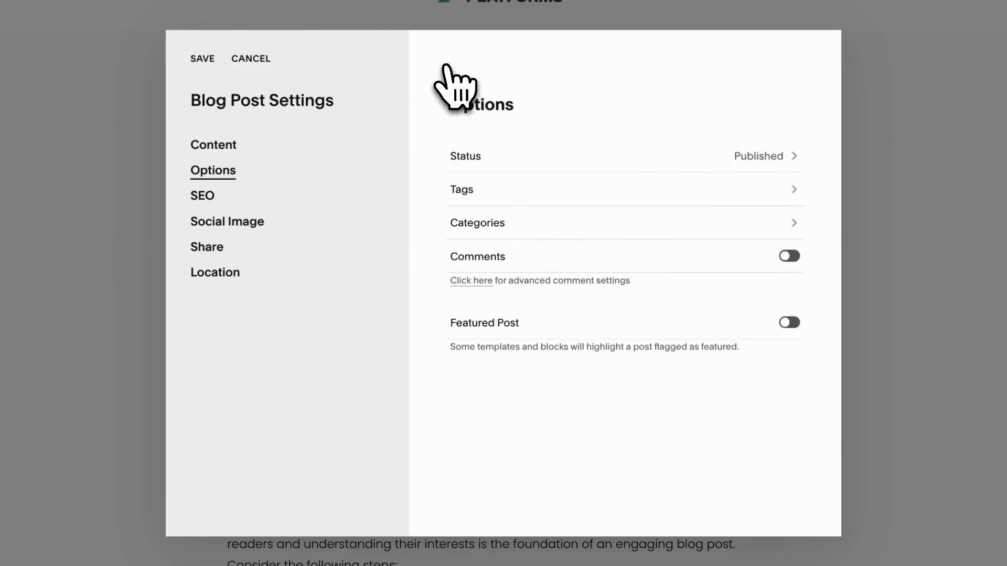
Add the tag "blog writing" to the blog post
click(524, 200)
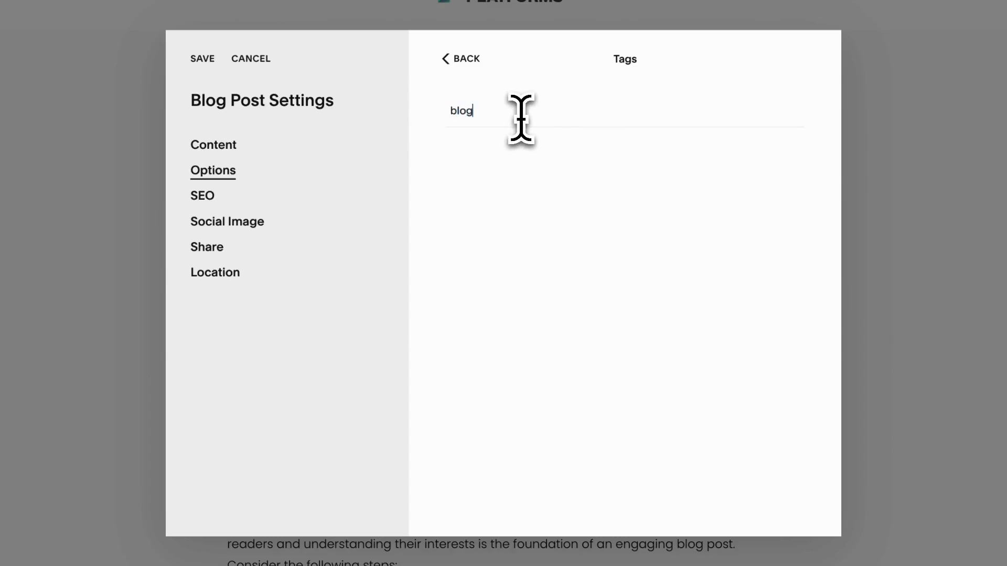
text(blog writing)
key(Return)
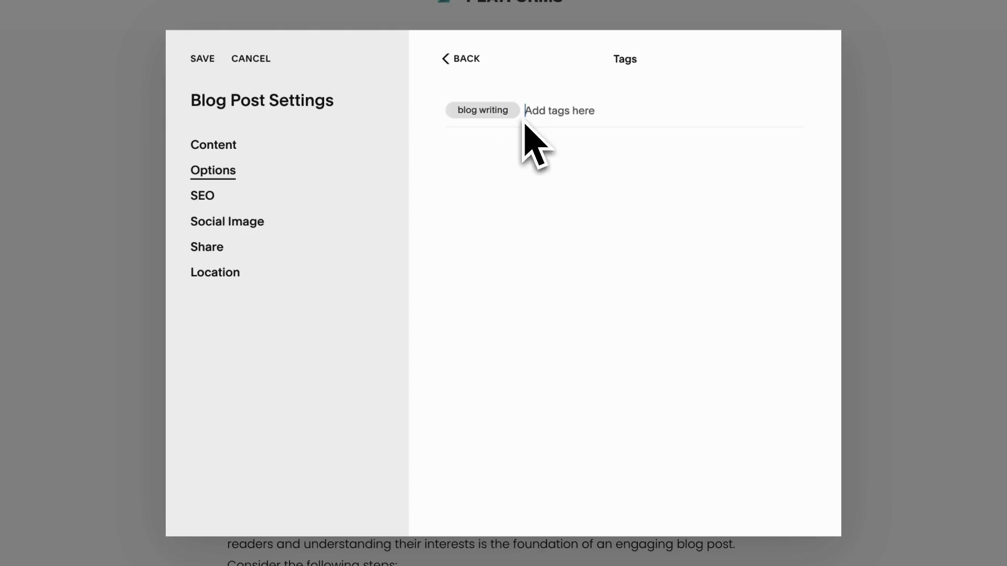
click(467, 58)
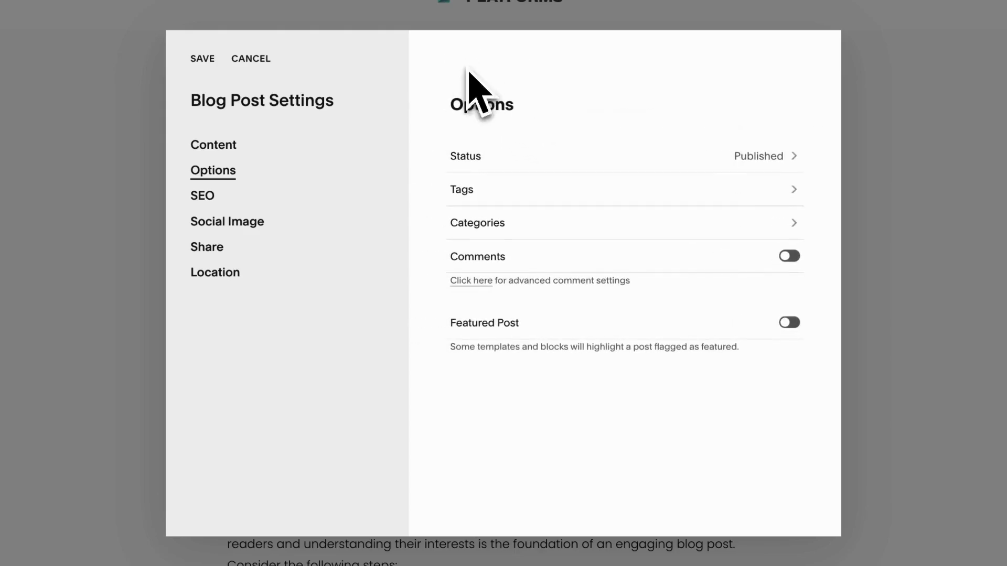
Create the category "guides" and assign it to the blog post
click(522, 223)
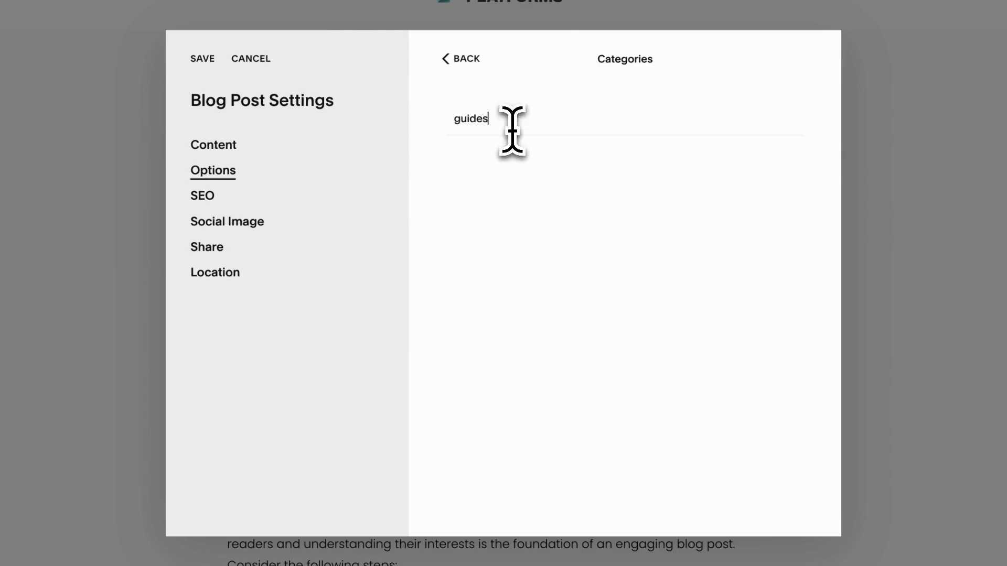
key(Return)
click(786, 115)
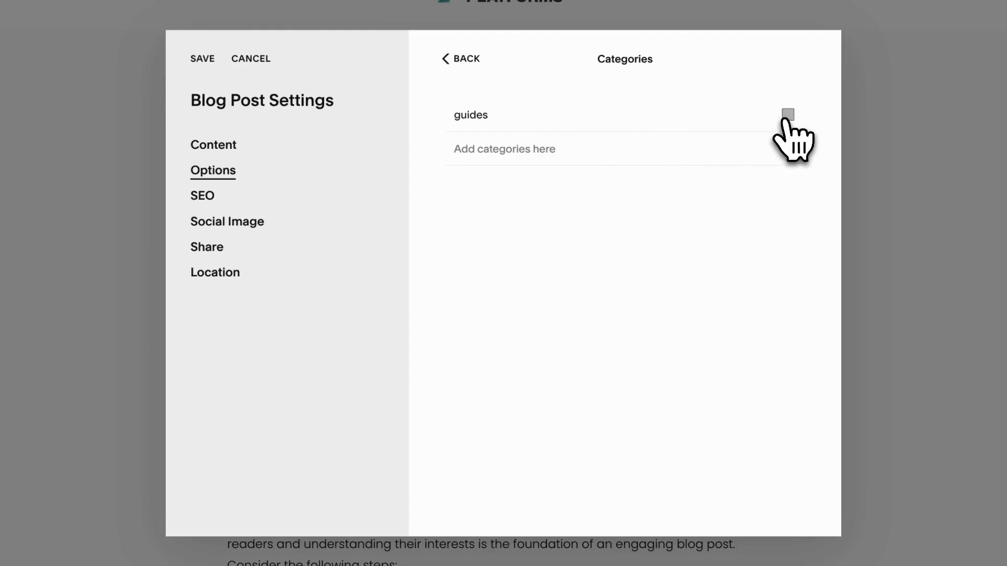
click(460, 61)
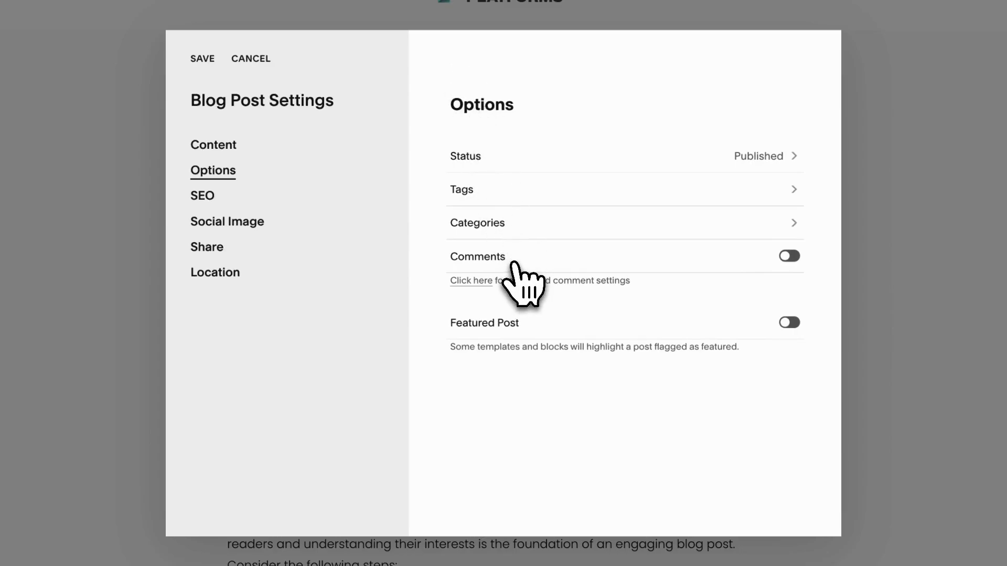
Enable comments on the post, leaving Disable Comments at Never, and mark it as a featured post
click(789, 257)
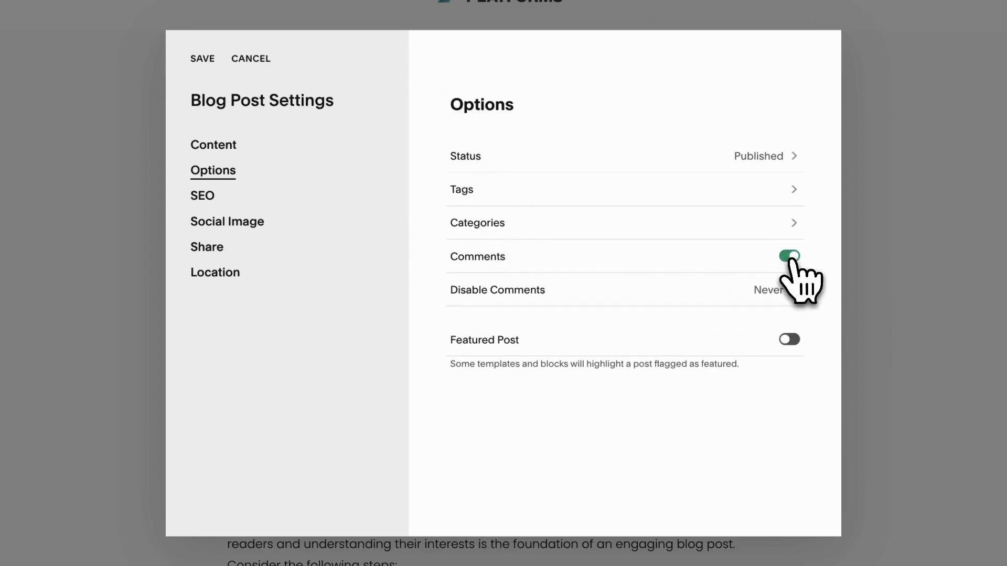
click(767, 294)
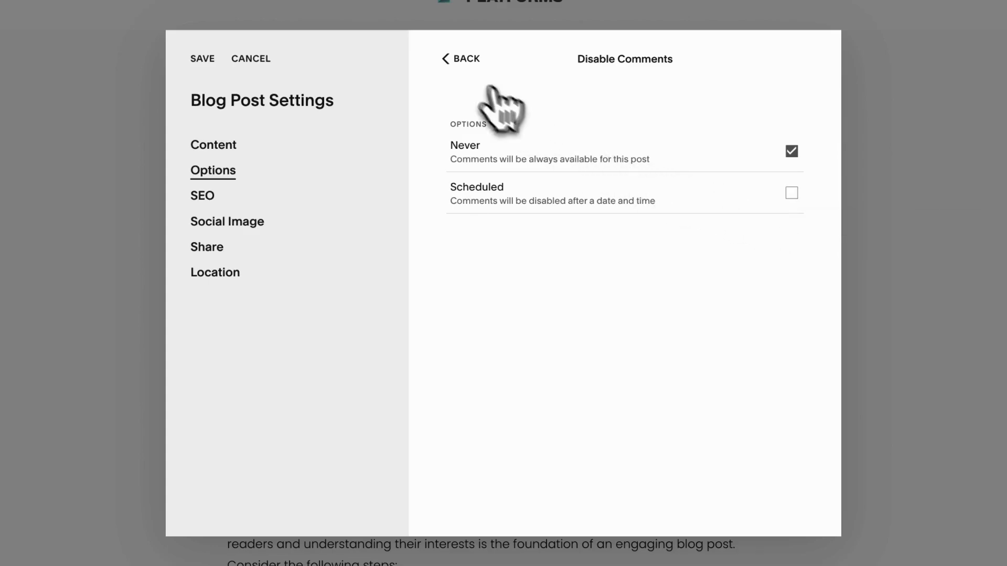
click(466, 60)
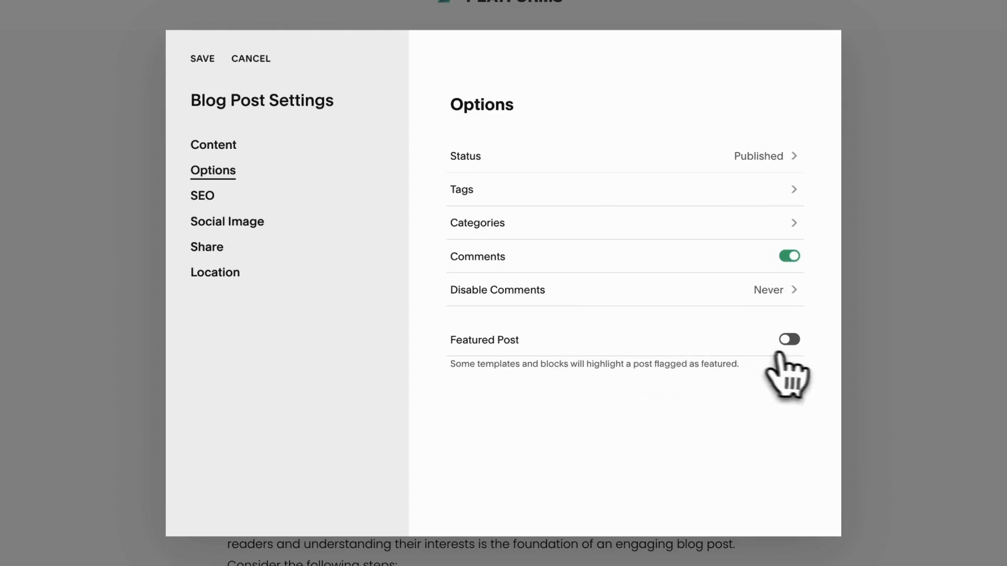
click(791, 341)
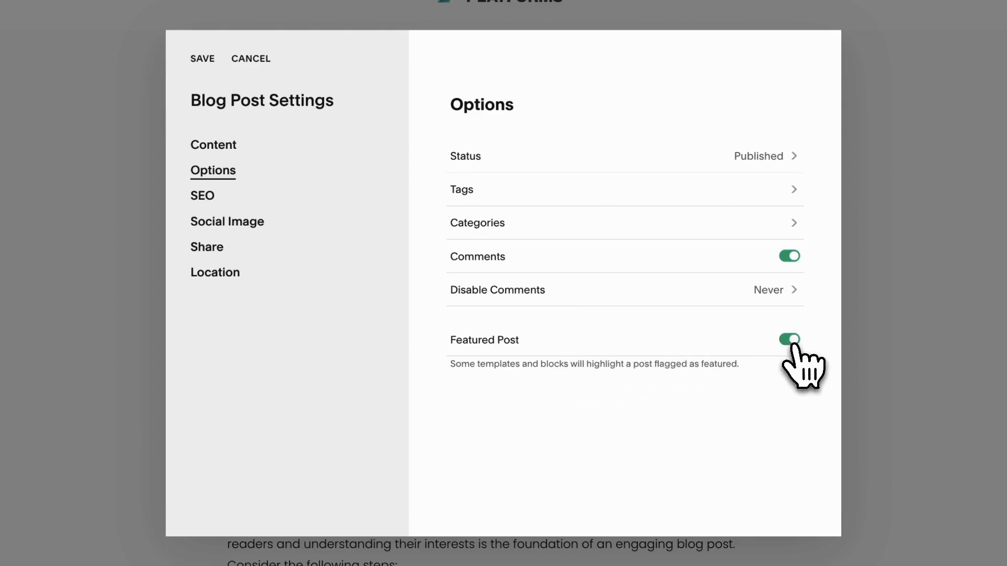
Set the post's SEO title to "How to Write an Engaging Blog Post"
click(209, 206)
scroll(530, 267, down, 2)
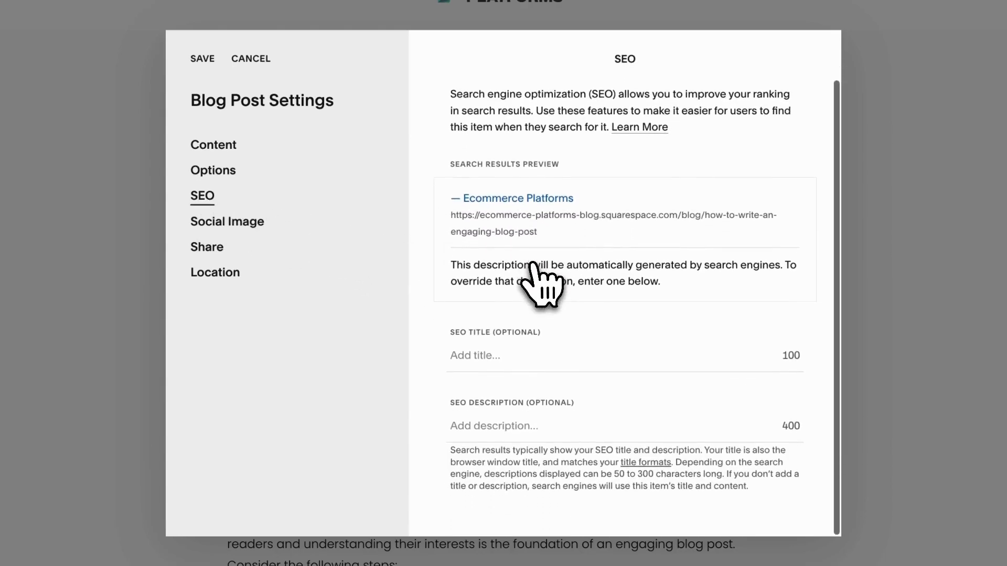
click(502, 359)
text(How t)
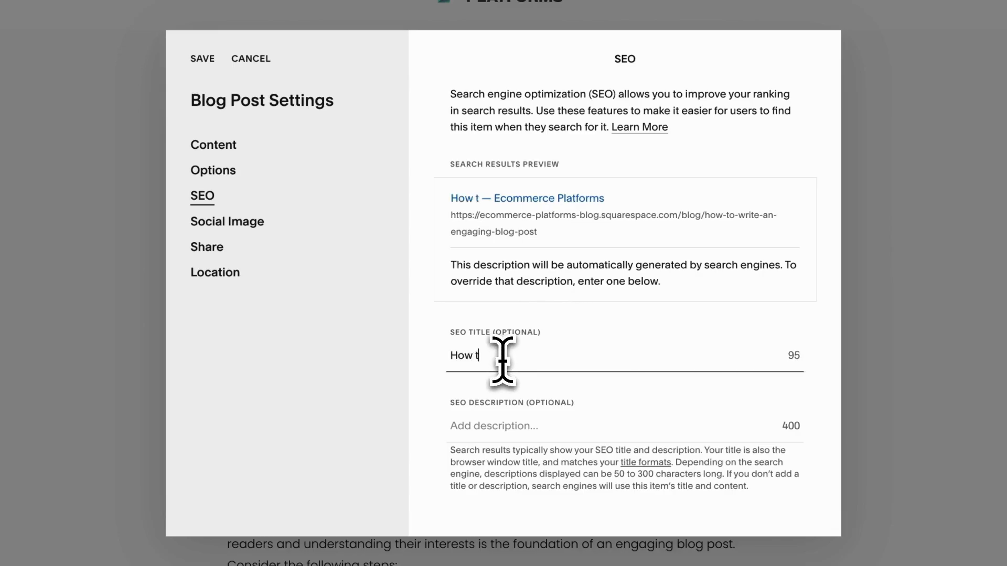
text(o Write an Engaging Blog Post)
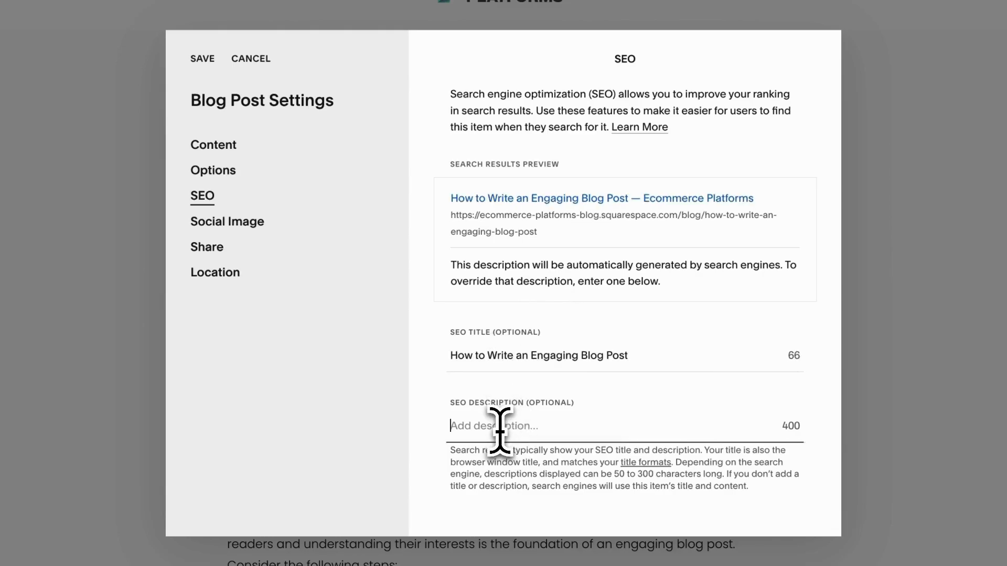
Write an SEO description: "If you're looking to write an engaging blog post, this article is for you", covering everything from an impactful title to SEO friendly content
text(If you)
text('re looking to write an engaging blog post, this article is for you. We cover everything - from writing an impactful title, to SEO friendly content.)
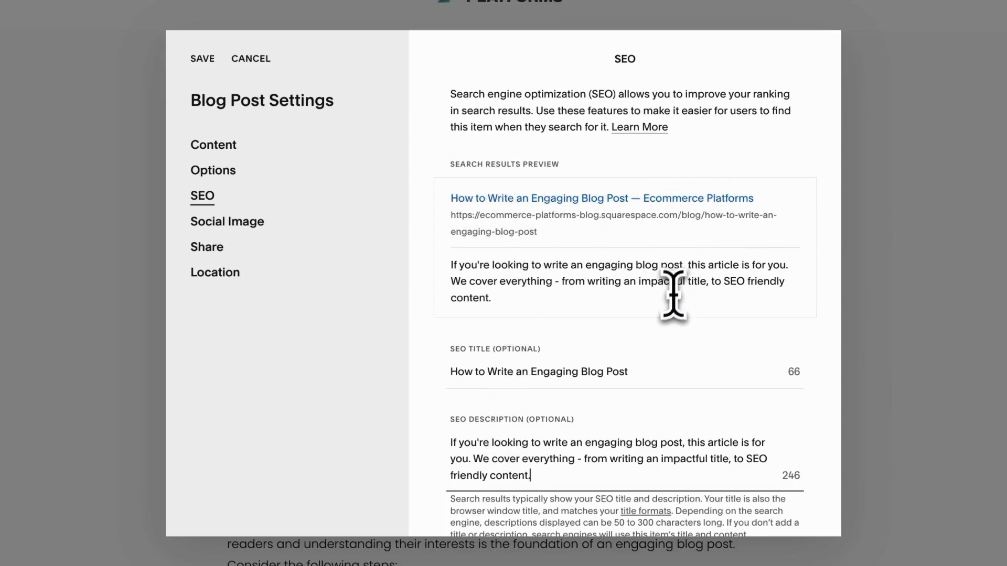
scroll(668, 293, down, 1)
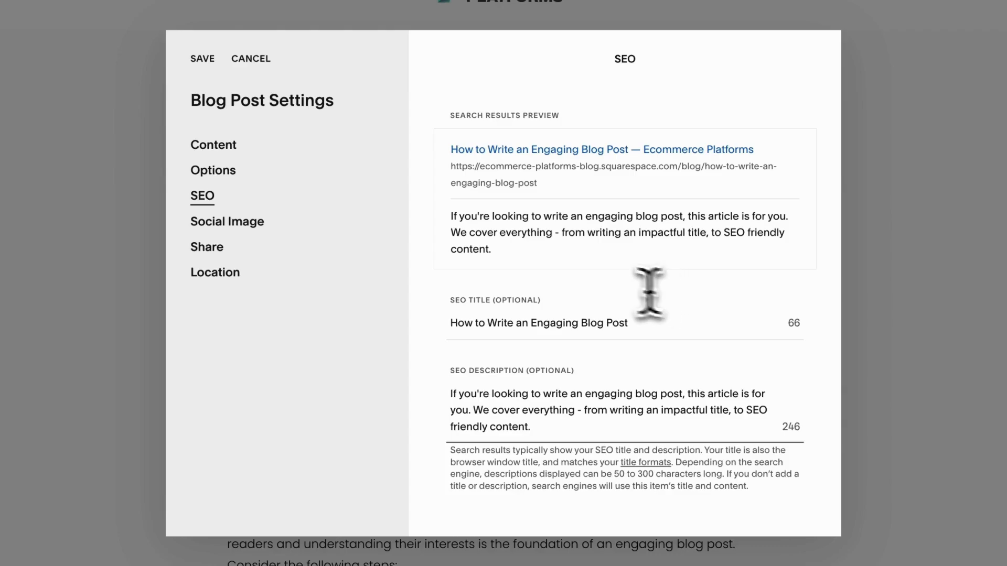
Upload Blog Cover.jpg from Downloads as the post's alternate social sharing image and check the social preview
click(249, 230)
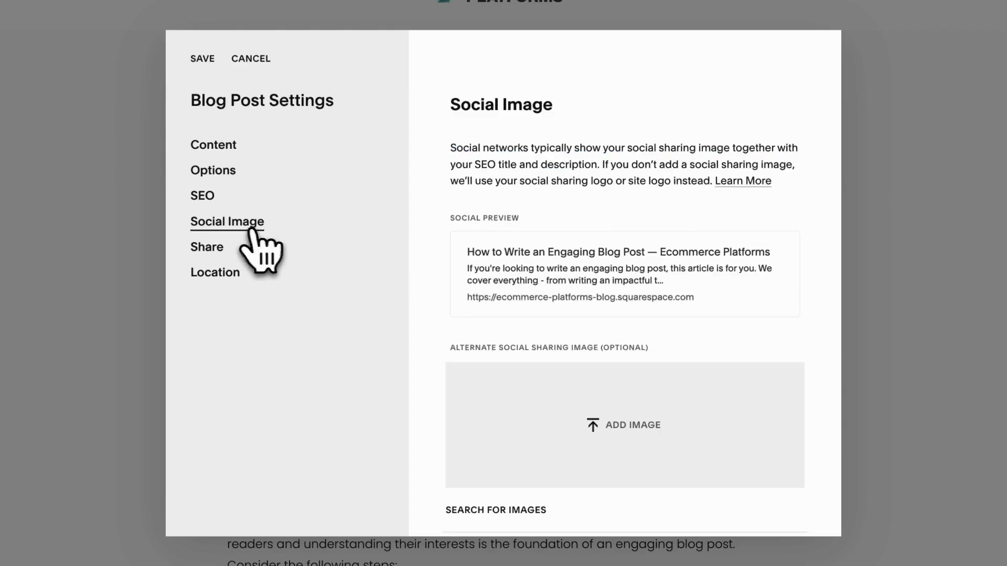
scroll(464, 299, down, 1)
click(589, 392)
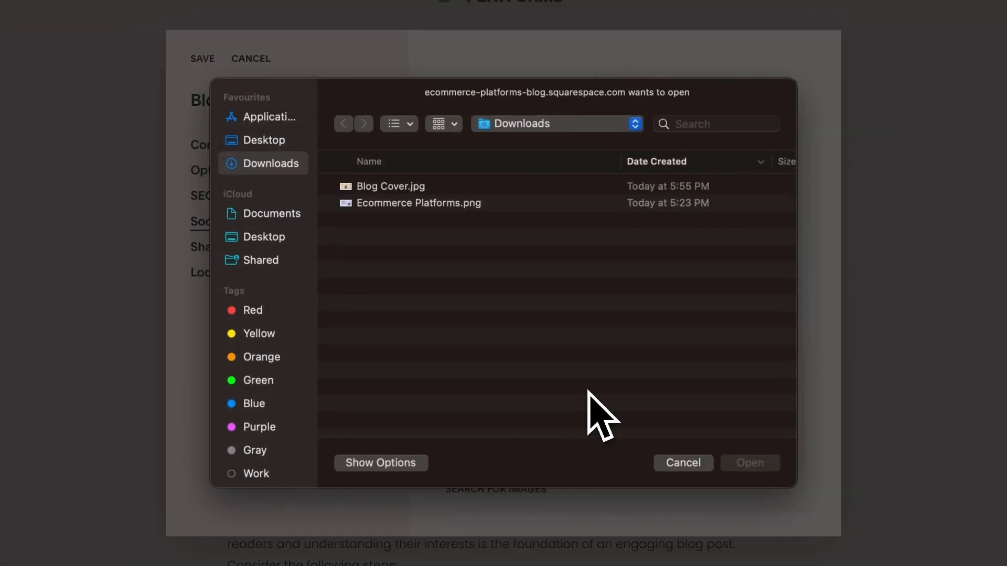
click(409, 187)
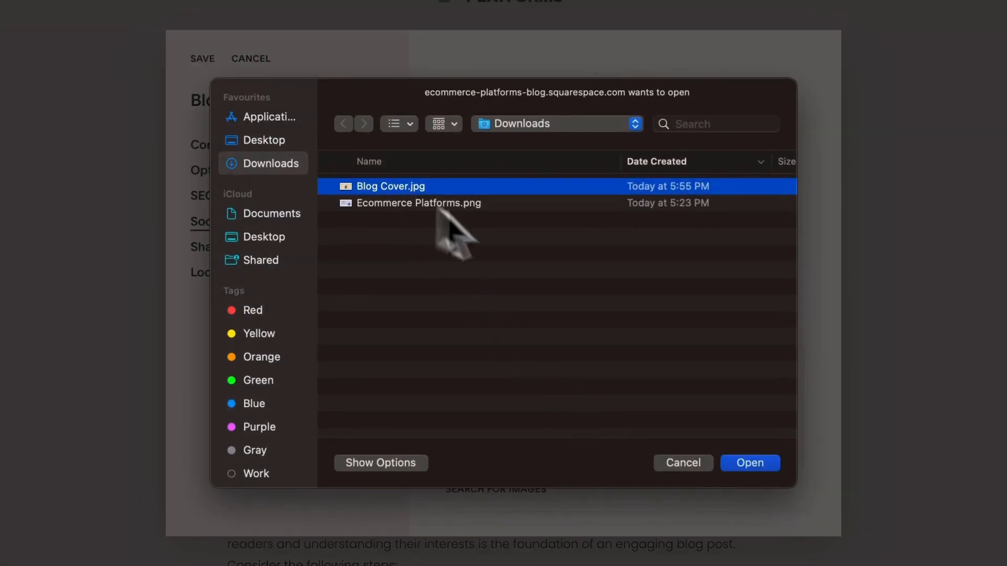
click(753, 461)
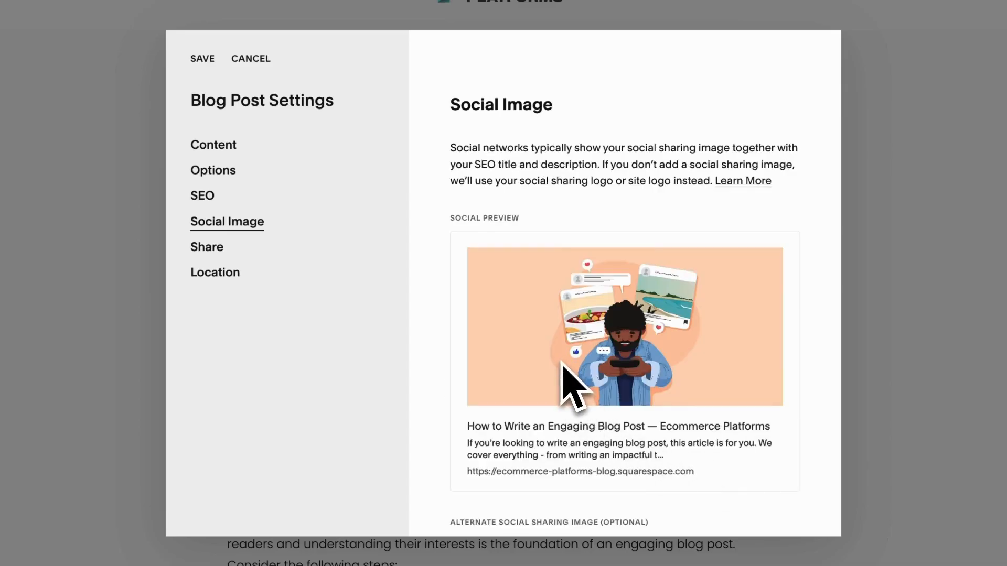
scroll(580, 465, down, 2)
scroll(582, 467, down, 3)
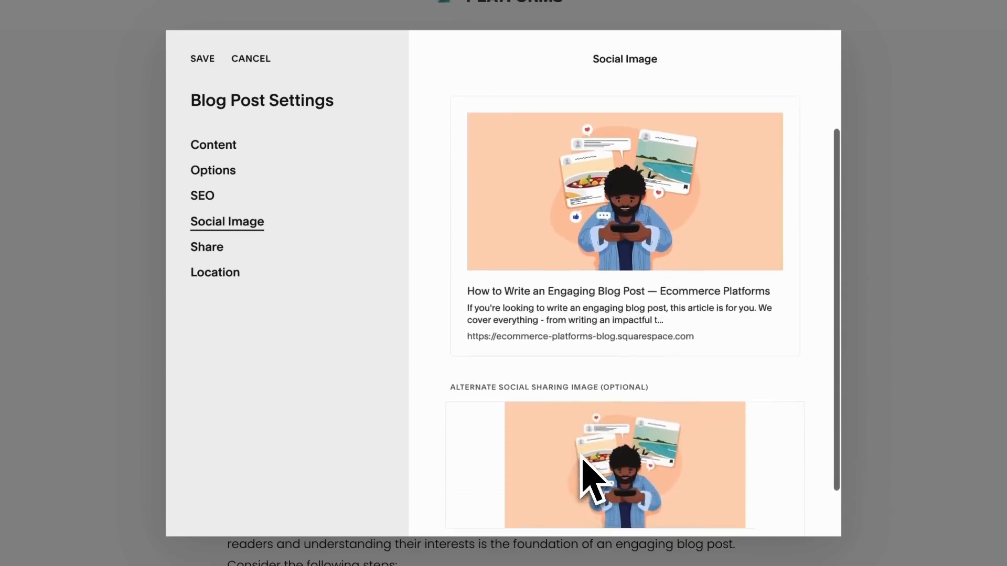
Look over the post's Share and Location settings and save the post to publish it, without sharing it
click(219, 257)
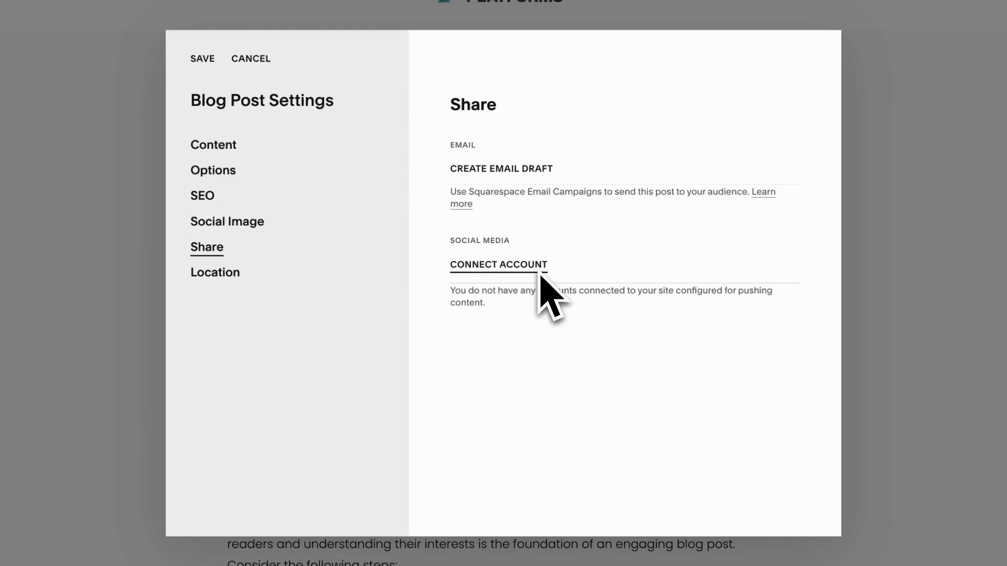
click(217, 274)
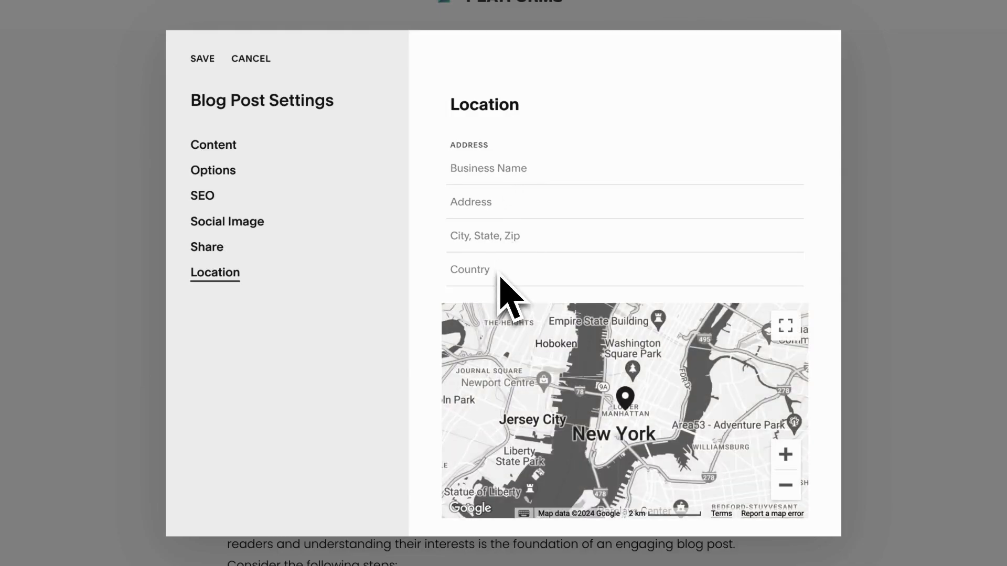
click(202, 59)
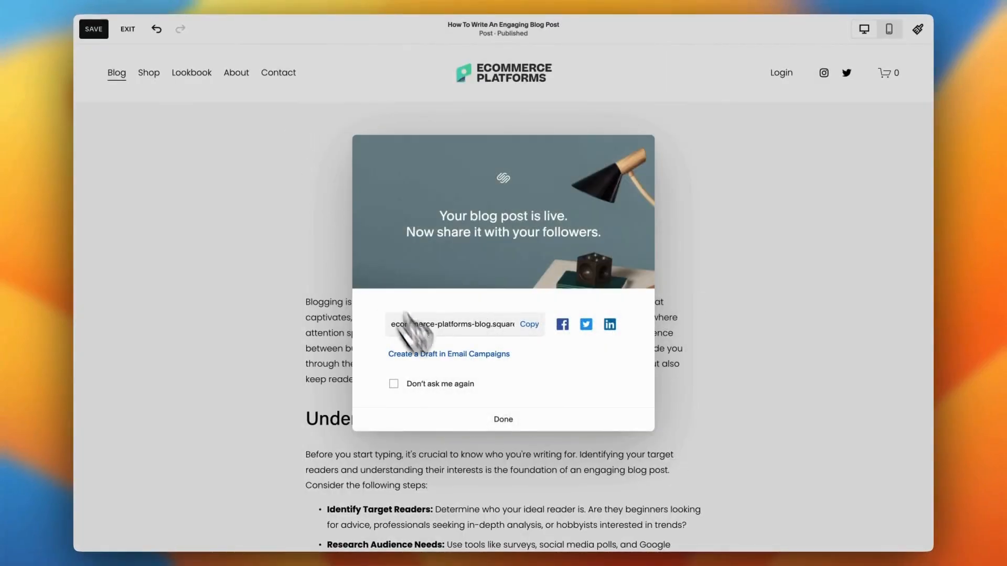
click(502, 419)
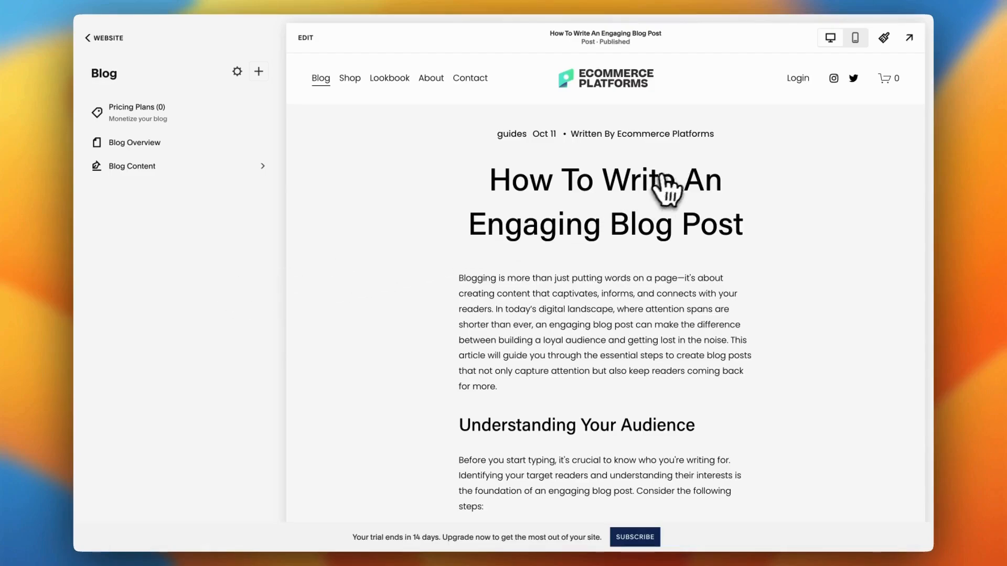
Preview the published post at full size, read through its sections, and reopen it from its summary on the blog page
click(910, 39)
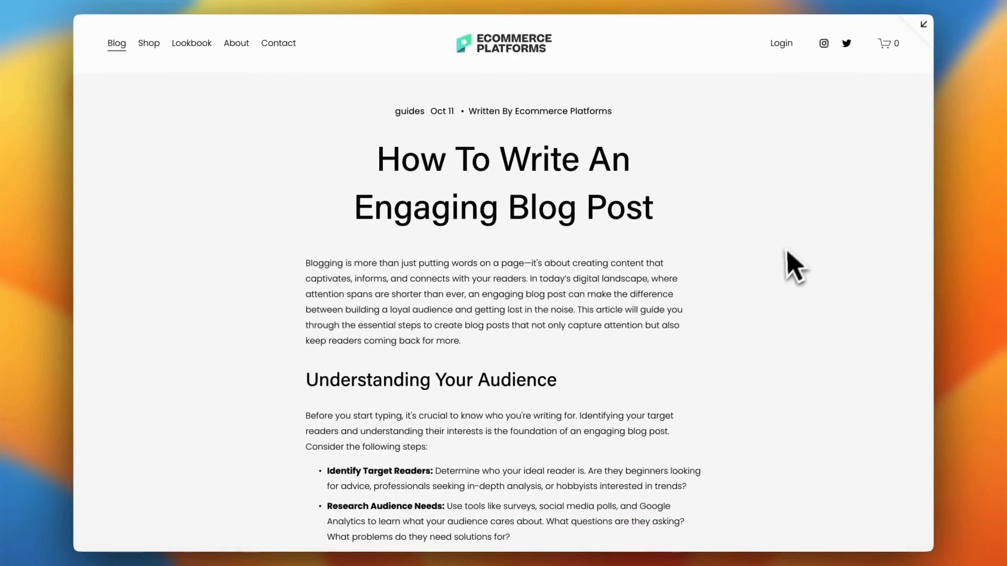
scroll(789, 246, down, 6)
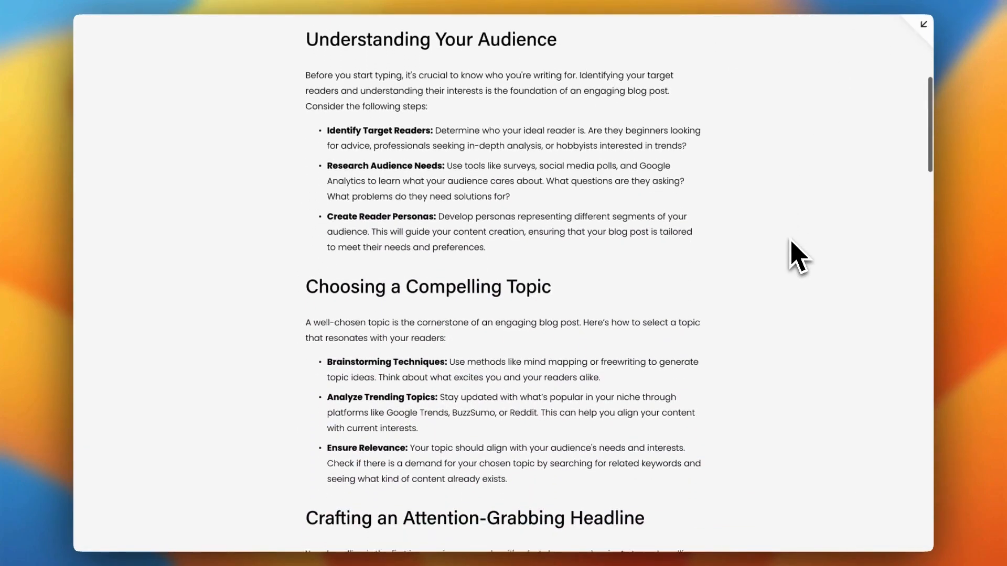
scroll(789, 247, down, 7)
scroll(791, 242, down, 11)
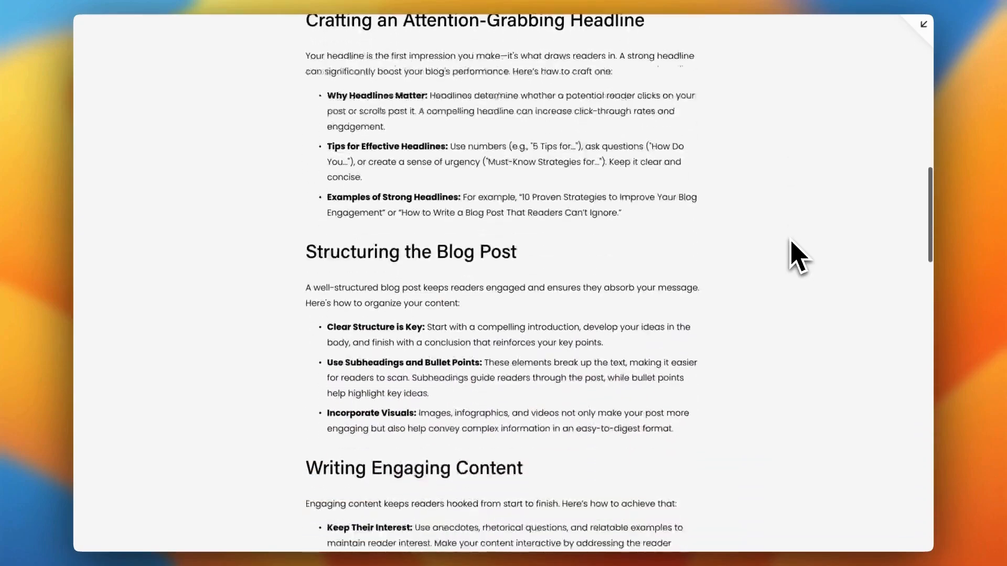
scroll(791, 253, down, 5)
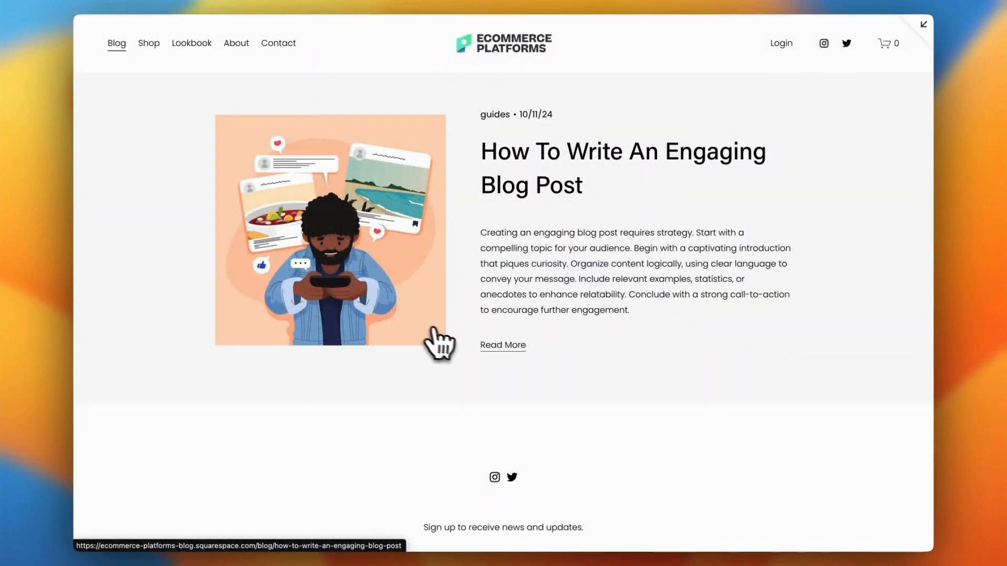
click(502, 346)
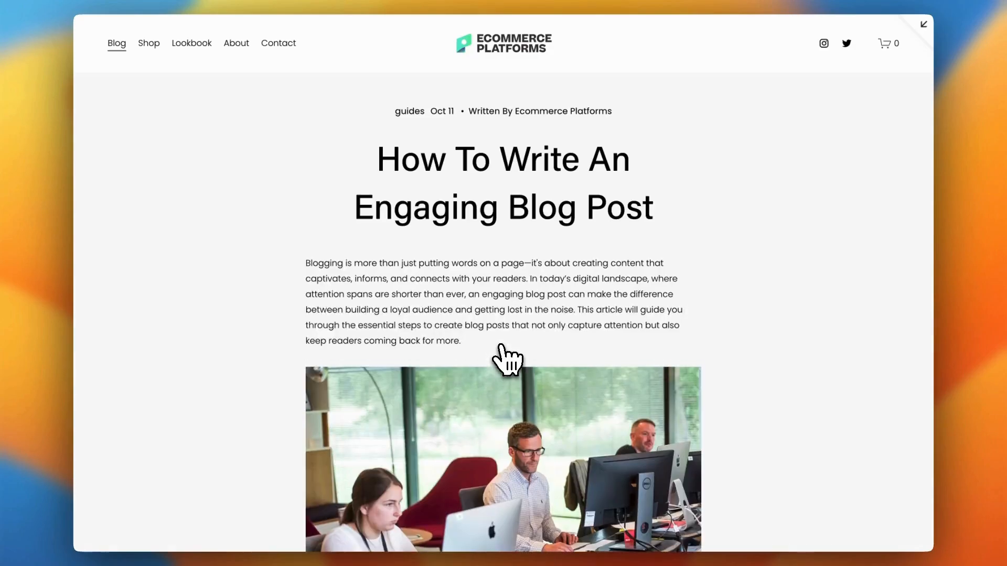
Read through the opened blog post from its introduction down to the Understanding Your Audience section
scroll(502, 348, down, 5)
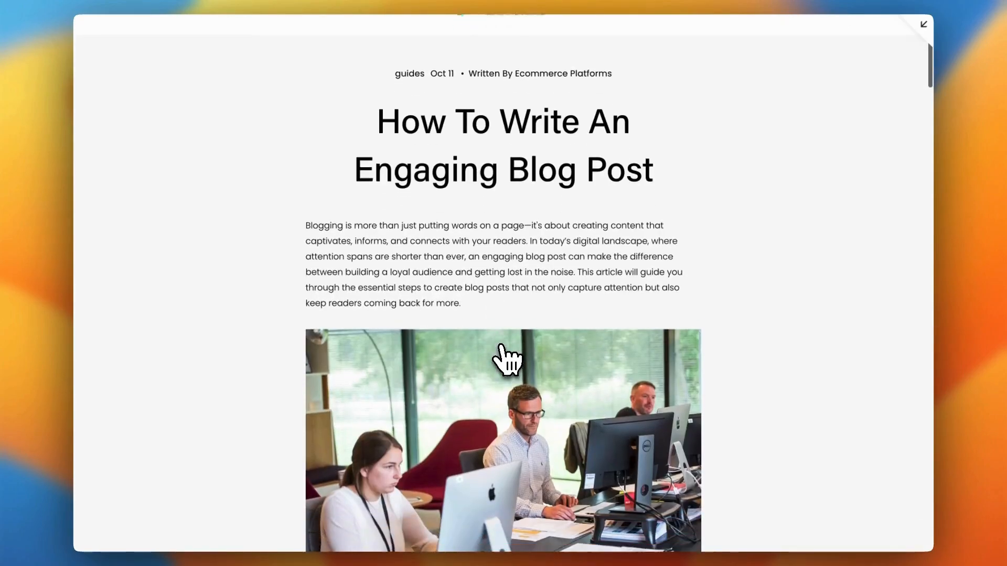
scroll(502, 348, down, 5)
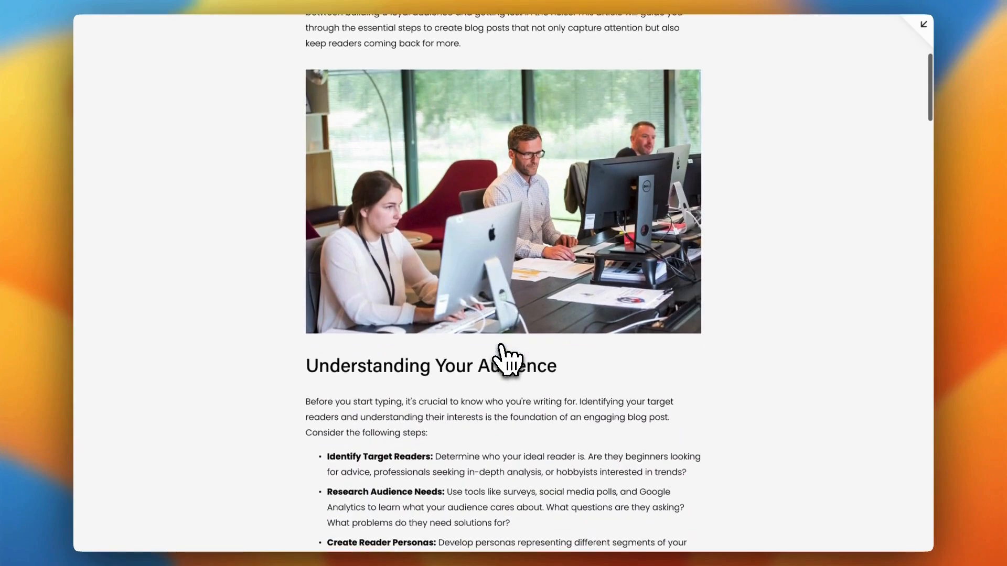
scroll(504, 350, down, 4)
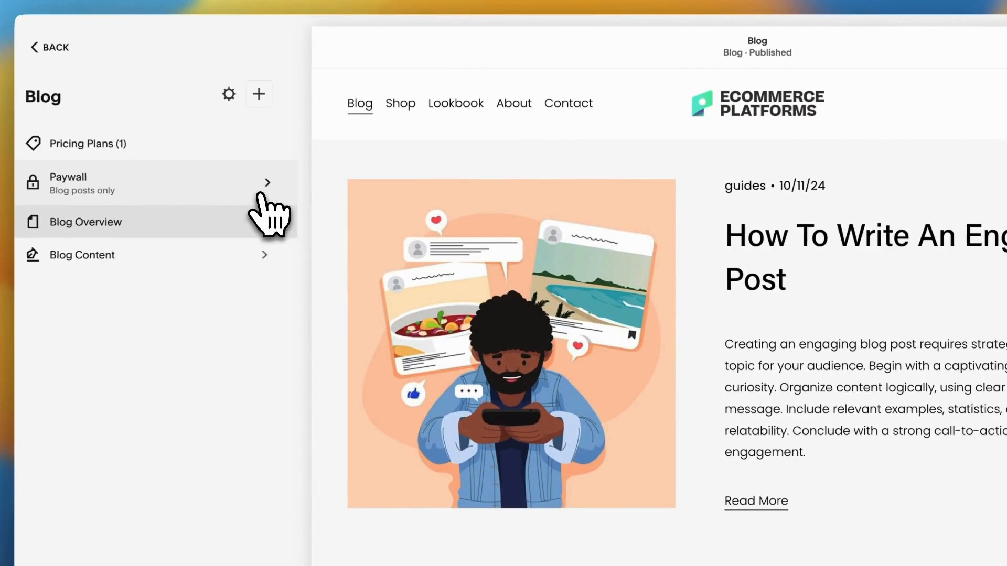
Open the blog's paywall settings, preview the yearly pricing option, and set the paywall headline to "Welcome to Blog Premium"
click(260, 196)
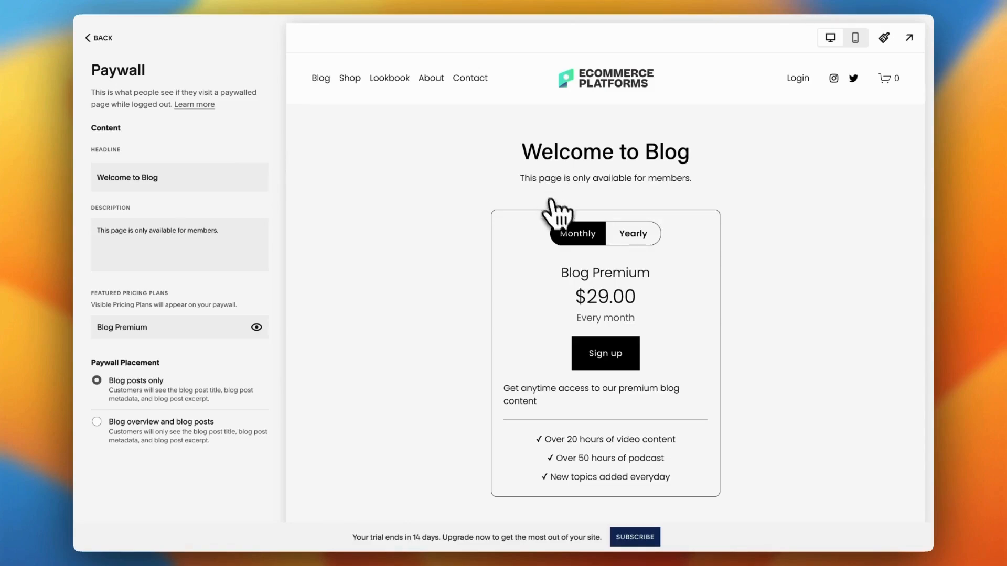
click(631, 239)
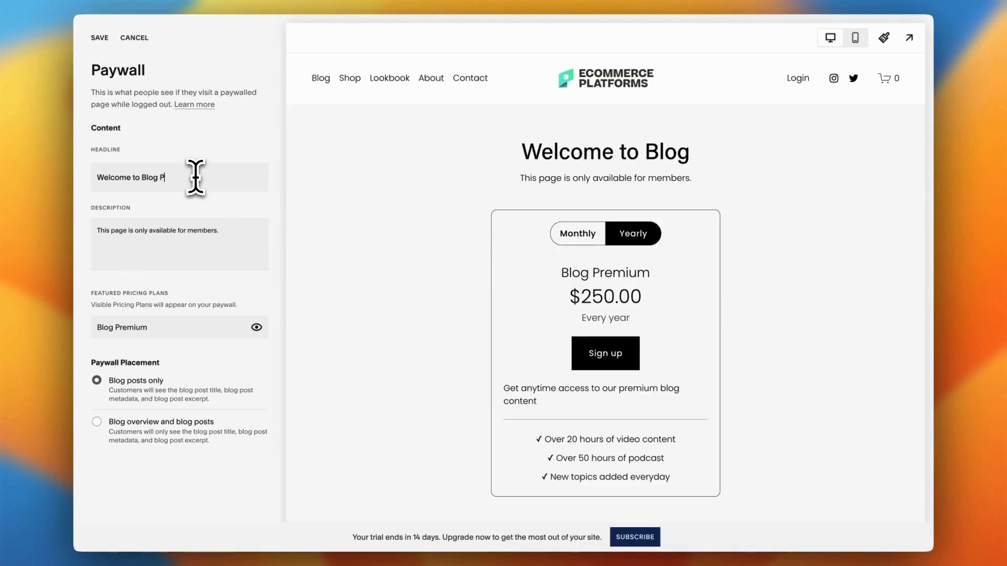
text(remium)
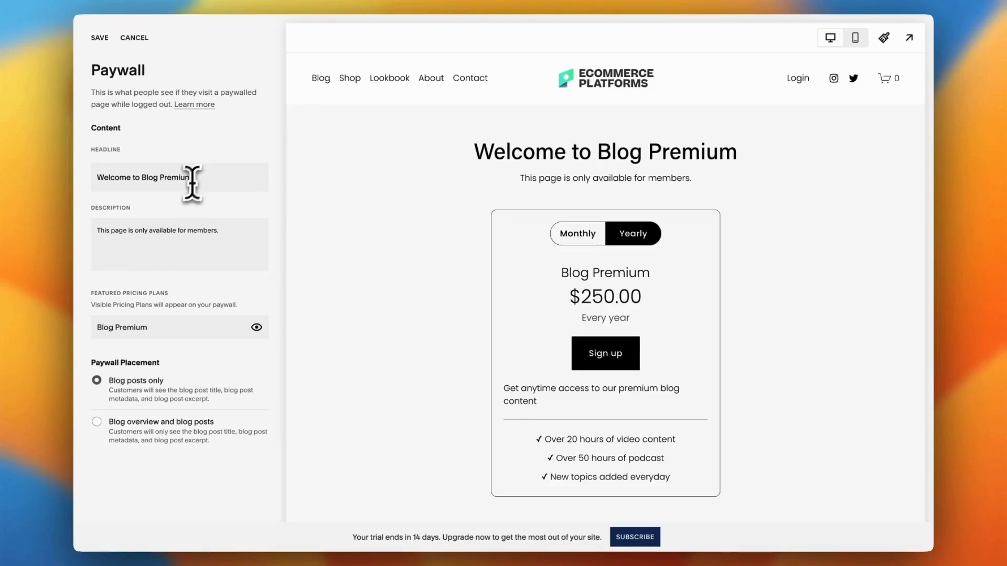